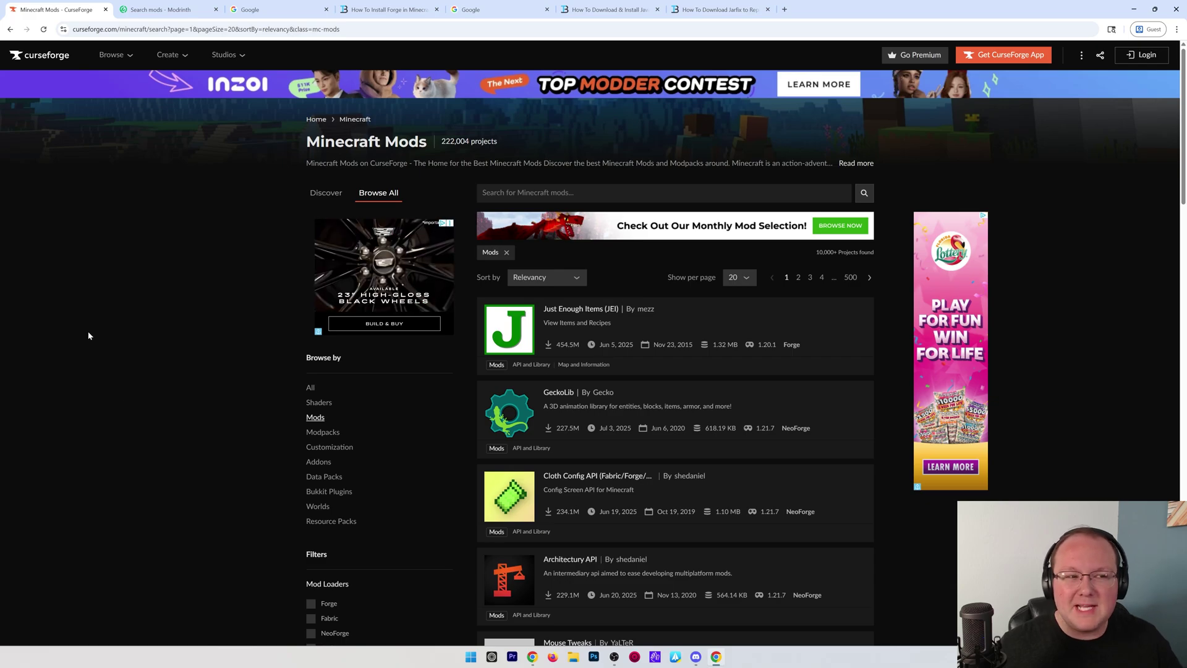
Step: Search Google for "minecraft mod downloads"
click(131, 18)
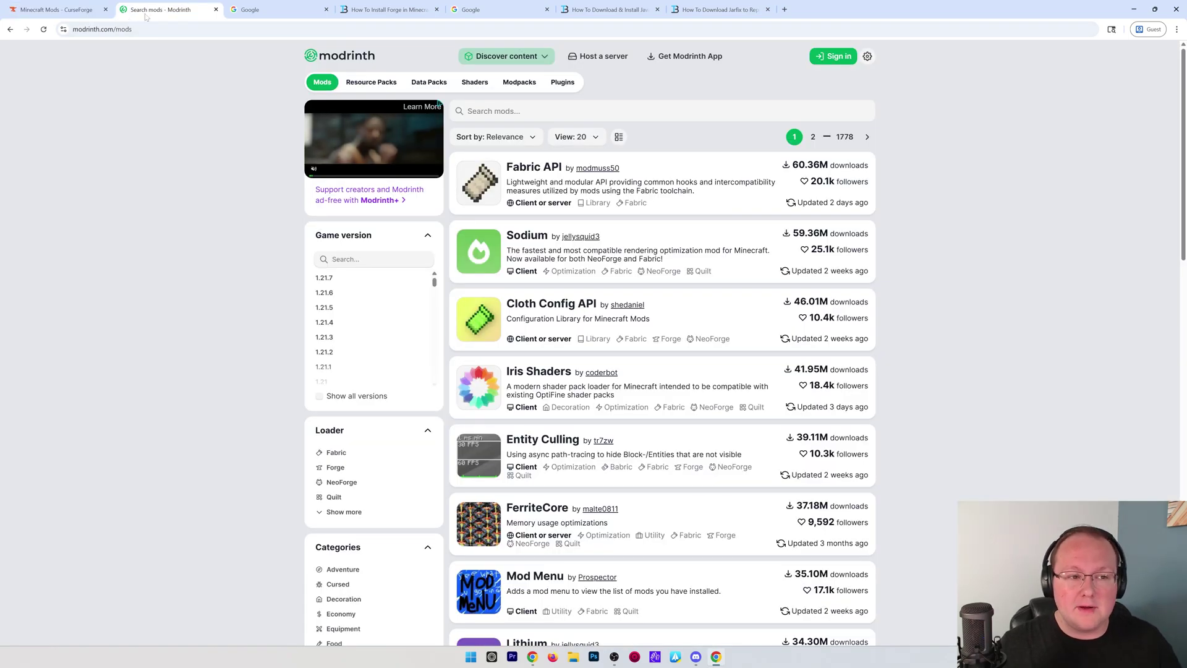
click(257, 10)
click(596, 233)
text(min)
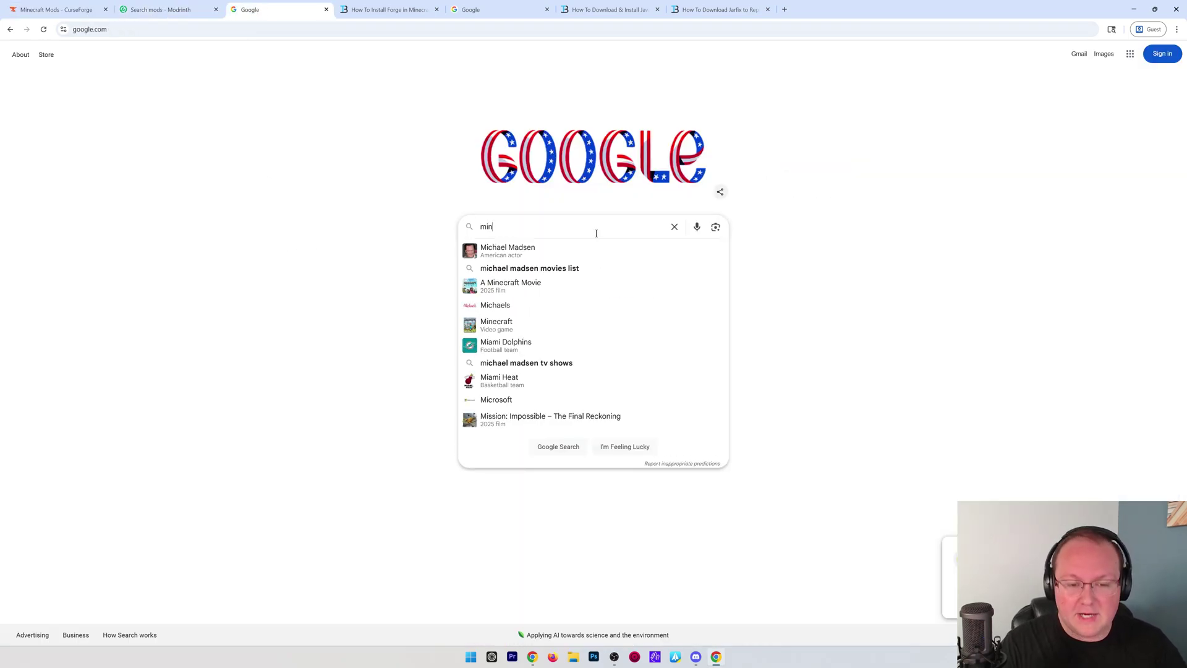
text(ecraft mod downloads)
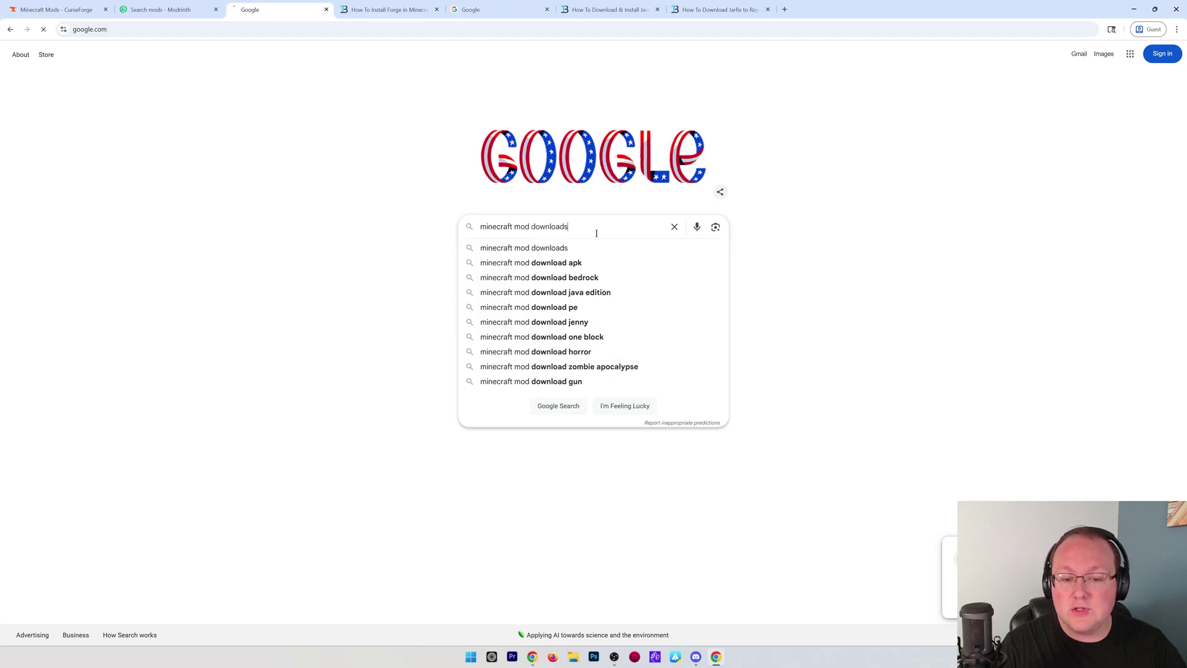
key(Return)
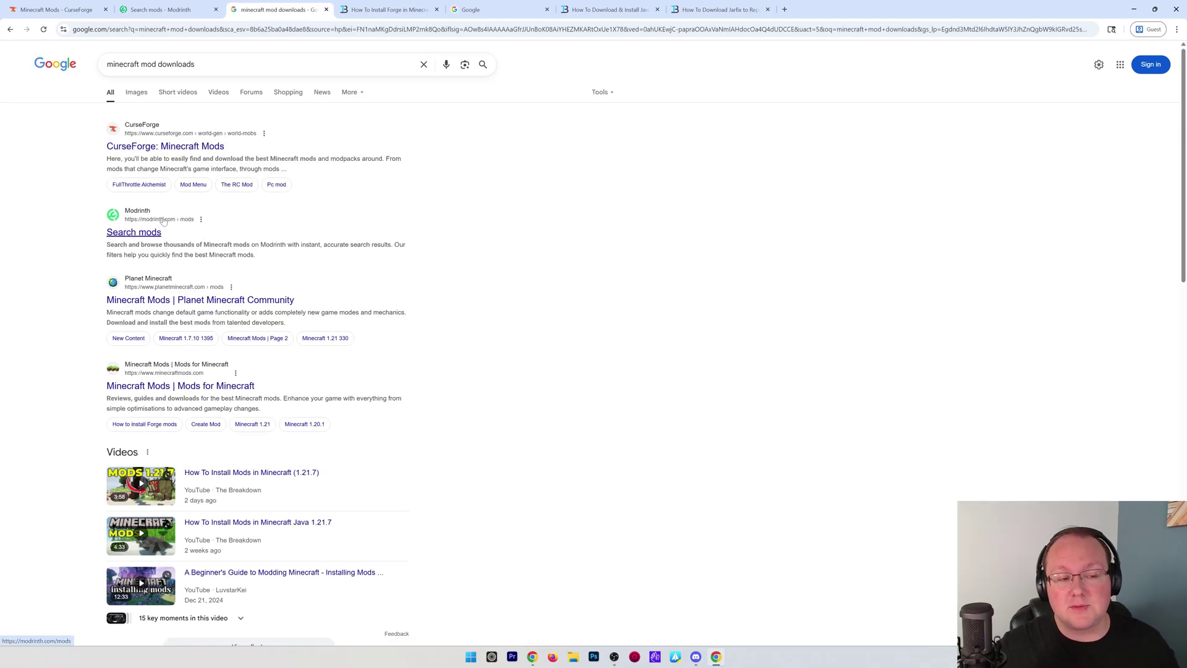
Step: Return to CurseForge and filter the Minecraft mods by the Forge mod loader and game version 1.21.7
click(55, 9)
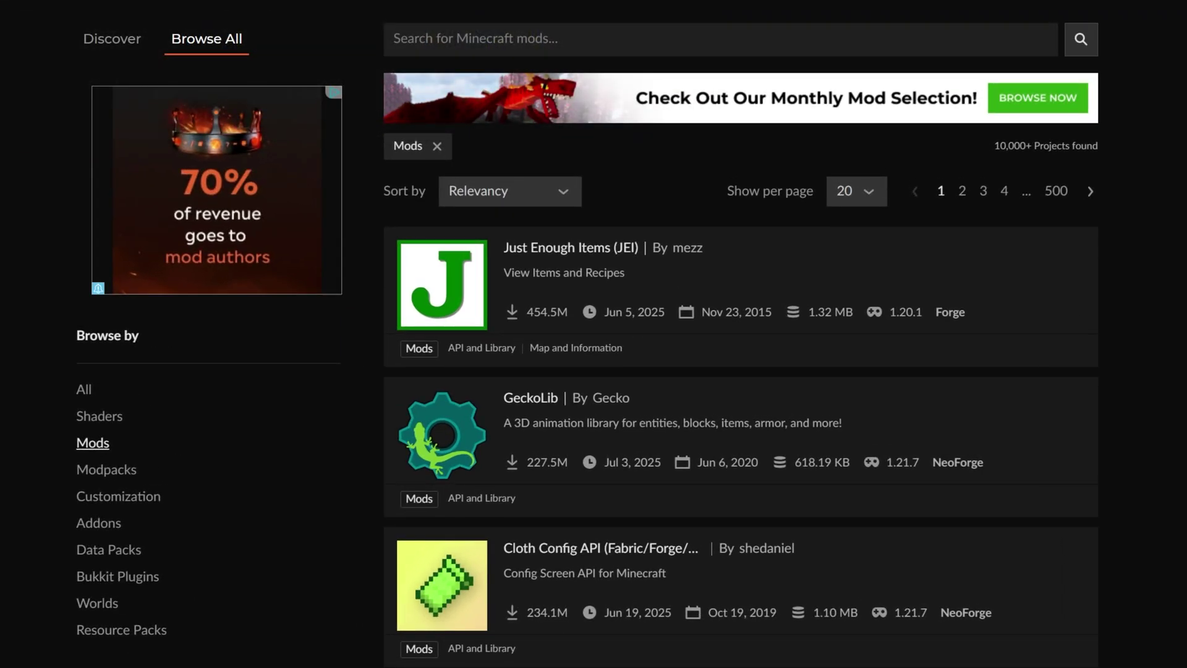
scroll(92, 310, down, 8)
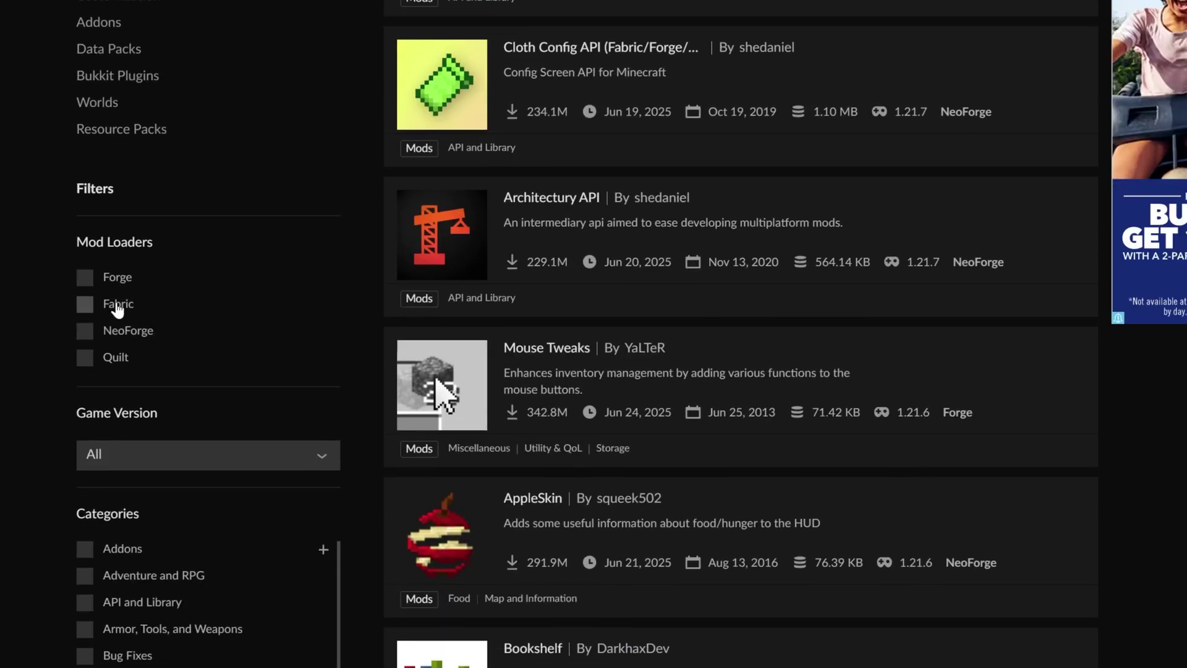
click(85, 278)
click(164, 451)
click(164, 480)
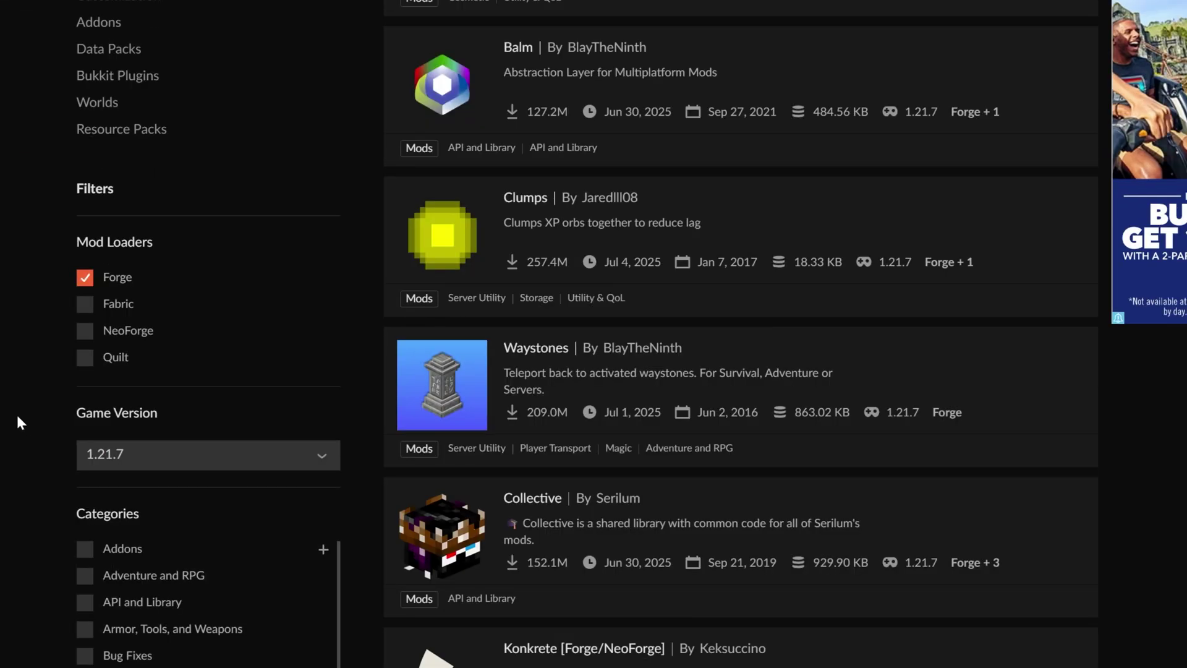
Step: Open the Waystones mod and filter its files to game version 1.21.7 and Forge
scroll(14, 413, up, 3)
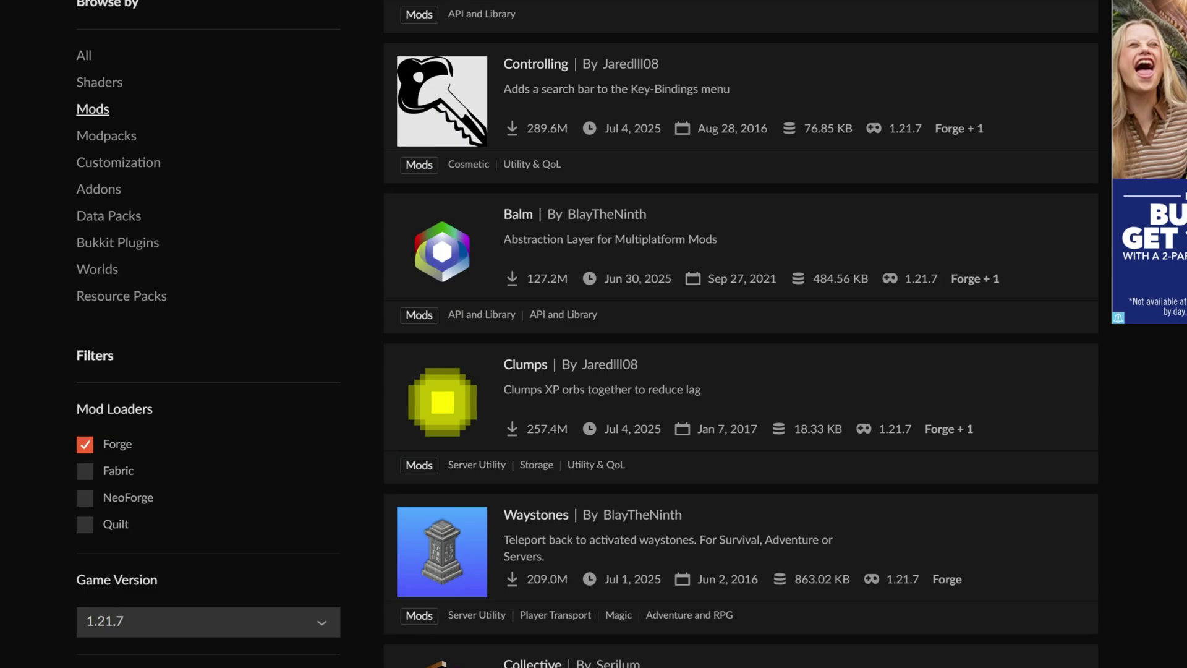
scroll(618, 334, down, 5)
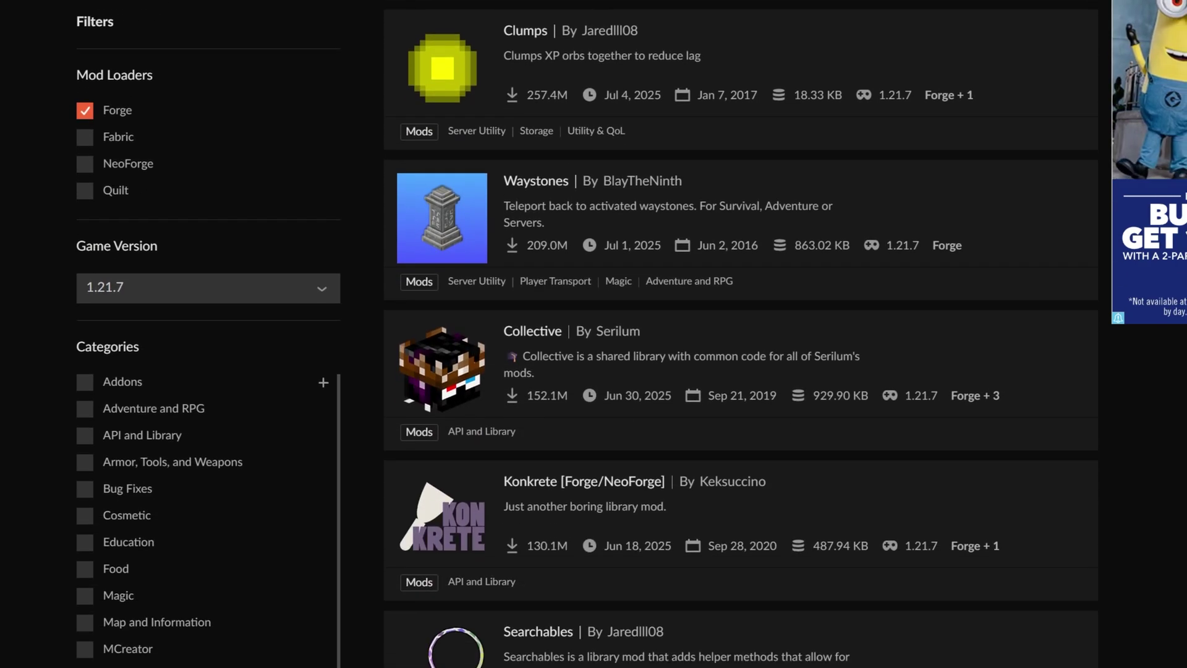
click(428, 246)
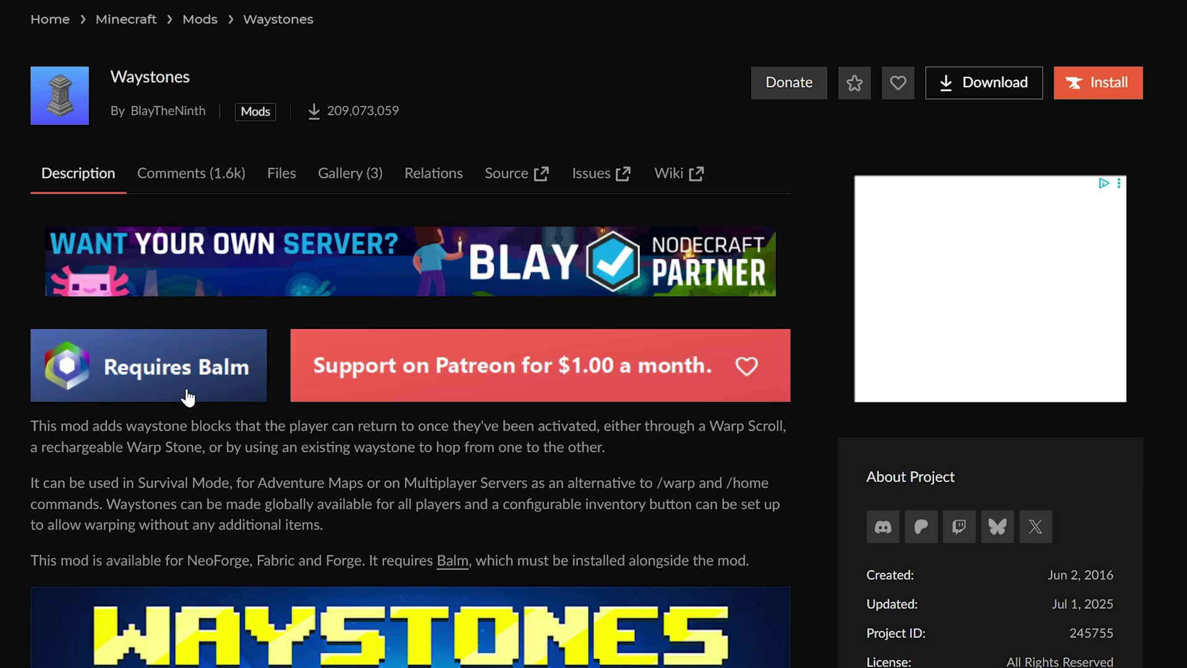
click(275, 176)
click(212, 230)
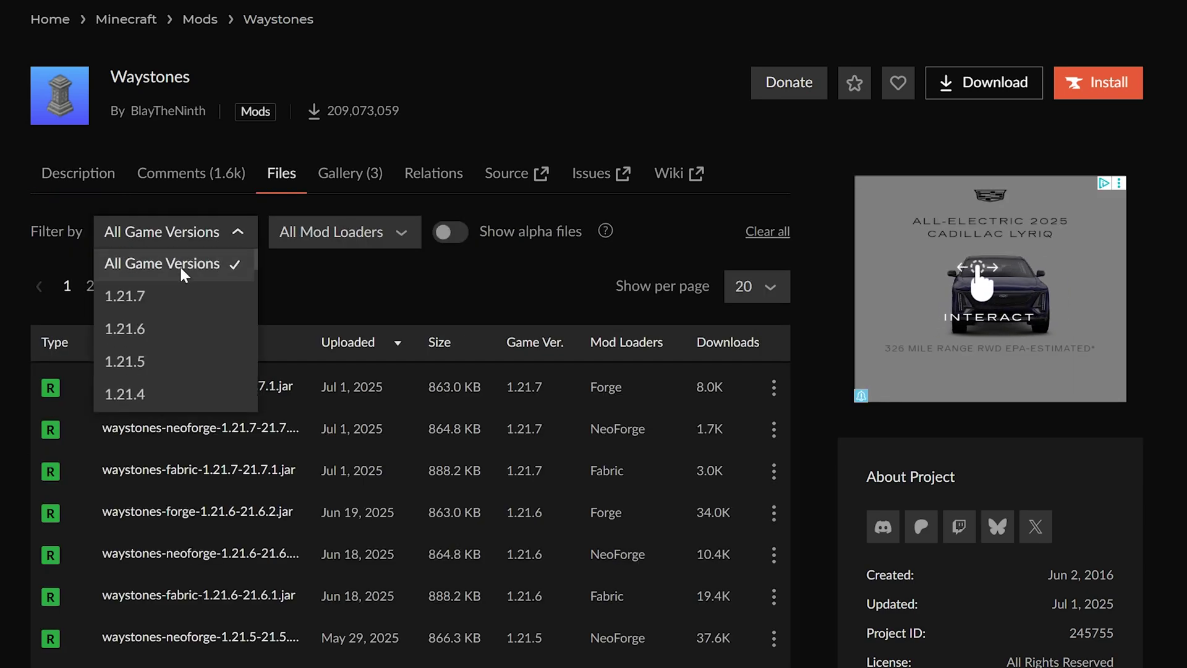
click(180, 295)
click(276, 241)
click(319, 294)
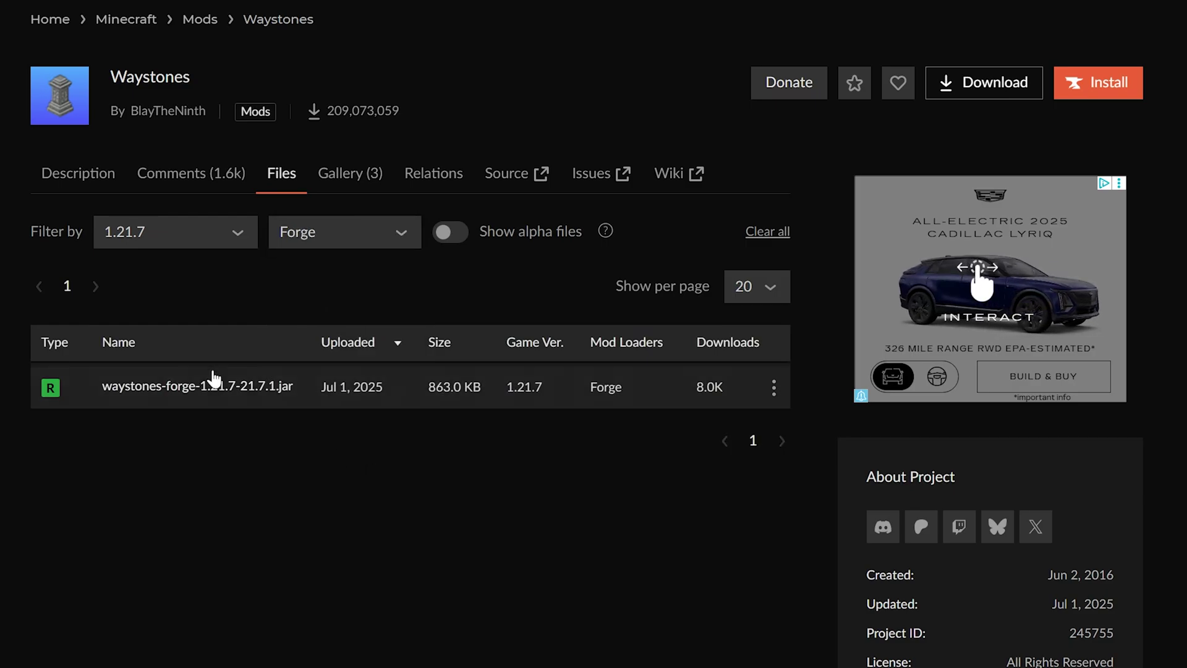
Step: Check the related projects of waystones-forge-1.21.7-21.7.1.jar for dependencies and download the file
click(217, 385)
scroll(235, 378, down, 3)
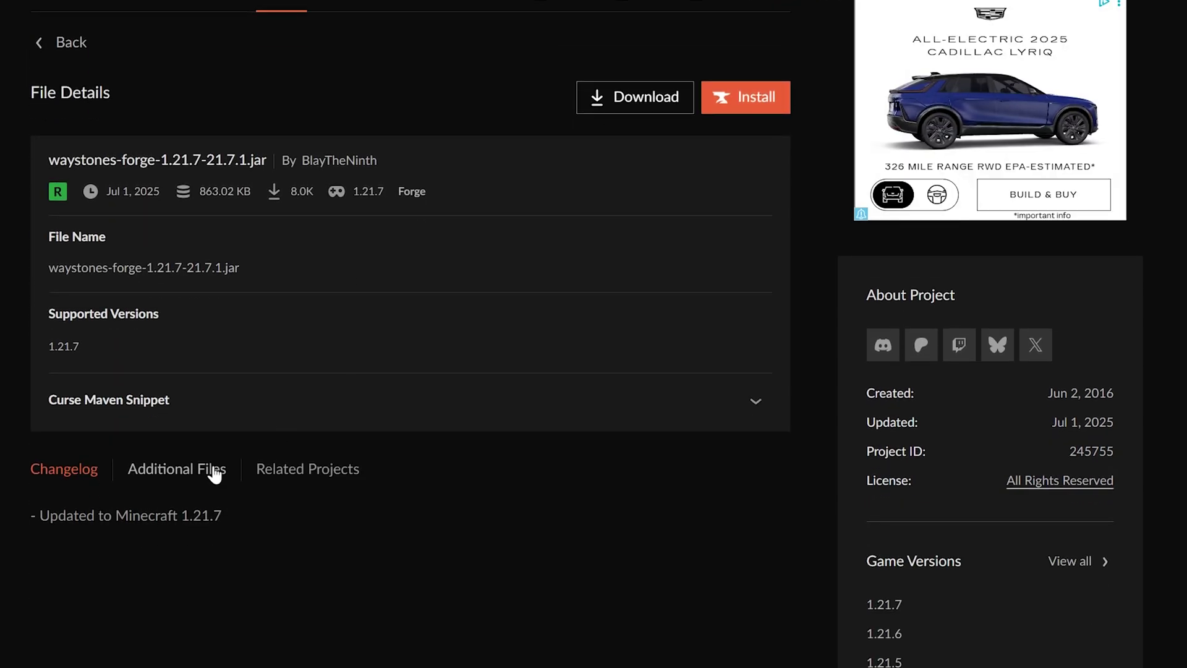
click(271, 469)
scroll(291, 502, down, 3)
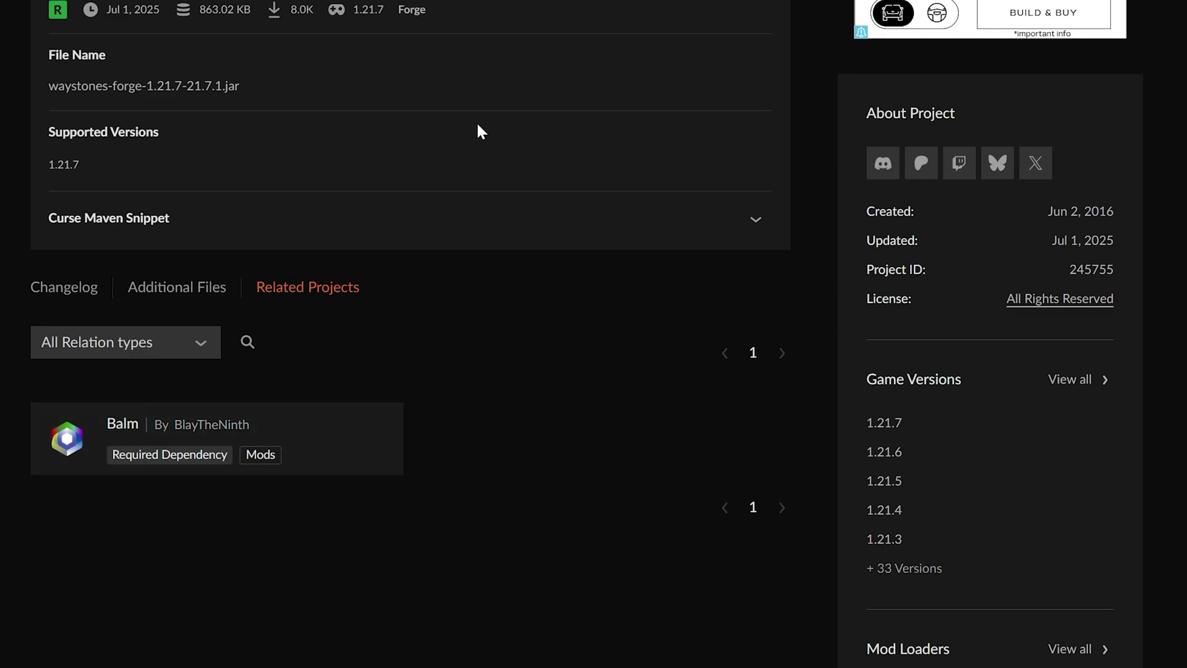
scroll(495, 124, up, 3)
click(592, 93)
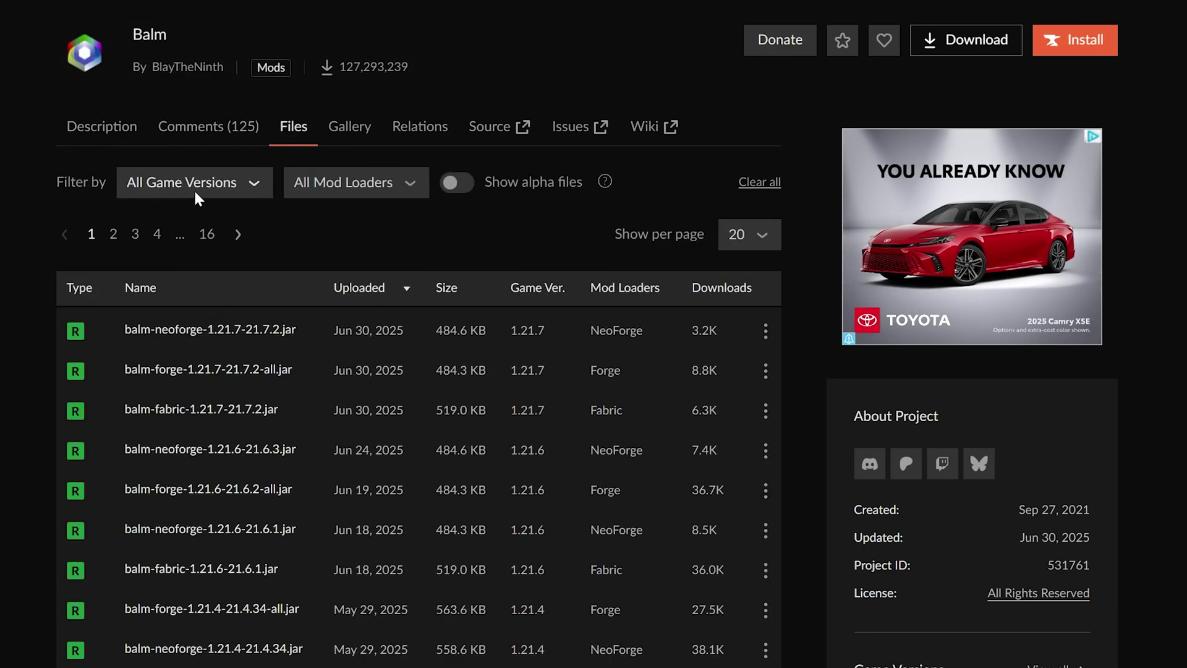
Step: Filter the Balm mod's files to game version 1.21.7 and Forge and download balm-forge-1.21.7-21.7.2-all.jar
click(194, 188)
click(182, 239)
click(312, 190)
click(350, 244)
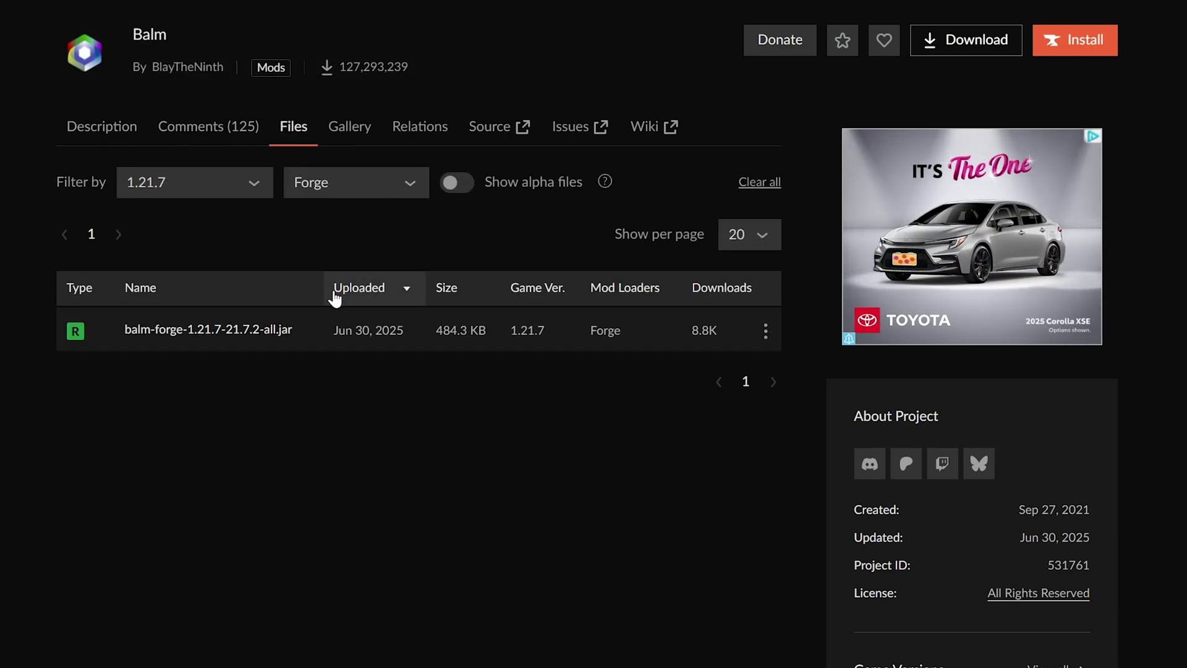
click(766, 331)
click(785, 405)
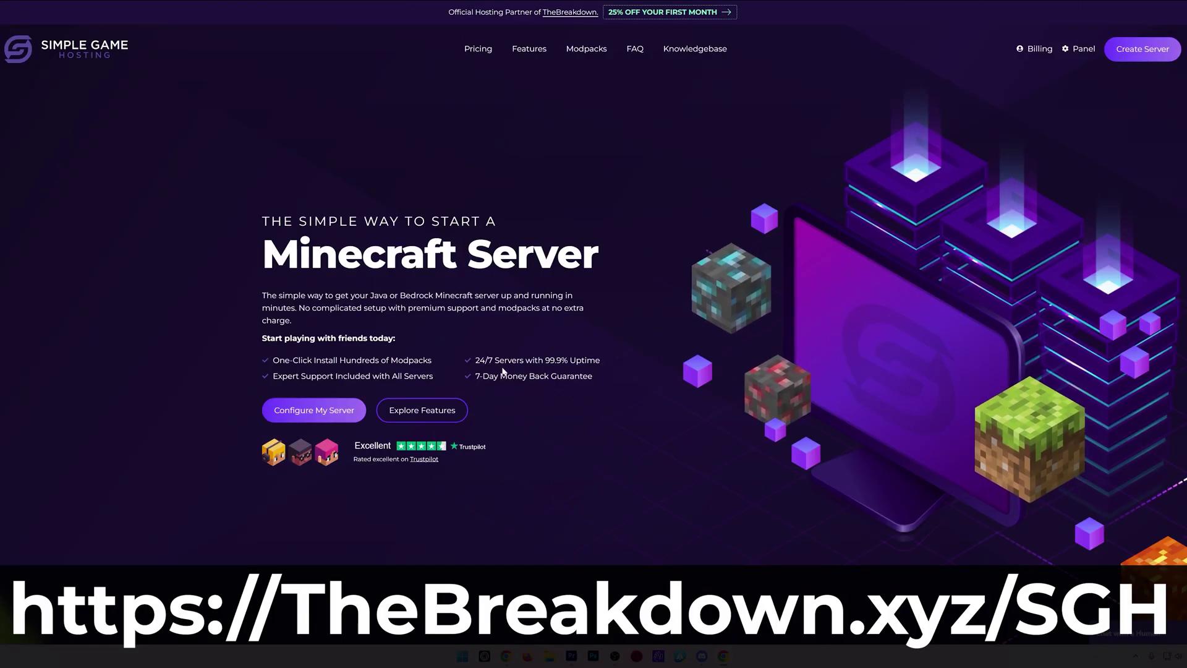
Step: Look over the Simple Game Hosting home page and the modpack sources offered in its modpack installer
scroll(431, 377, down, 2)
scroll(429, 385, down, 5)
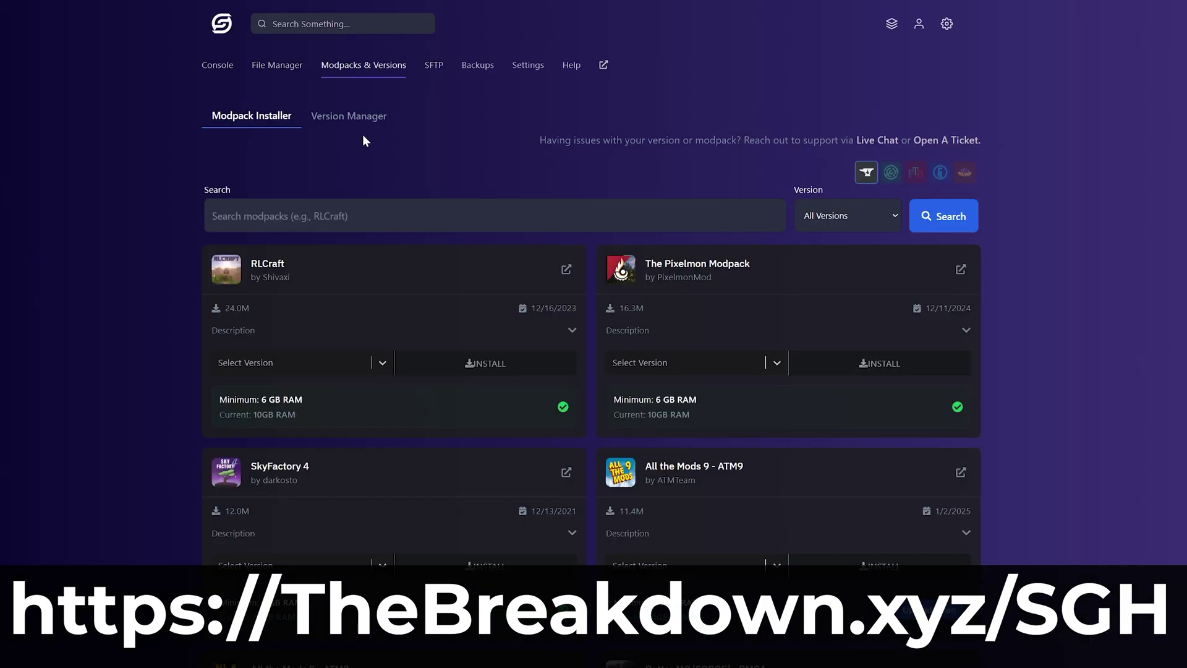
click(891, 173)
click(915, 174)
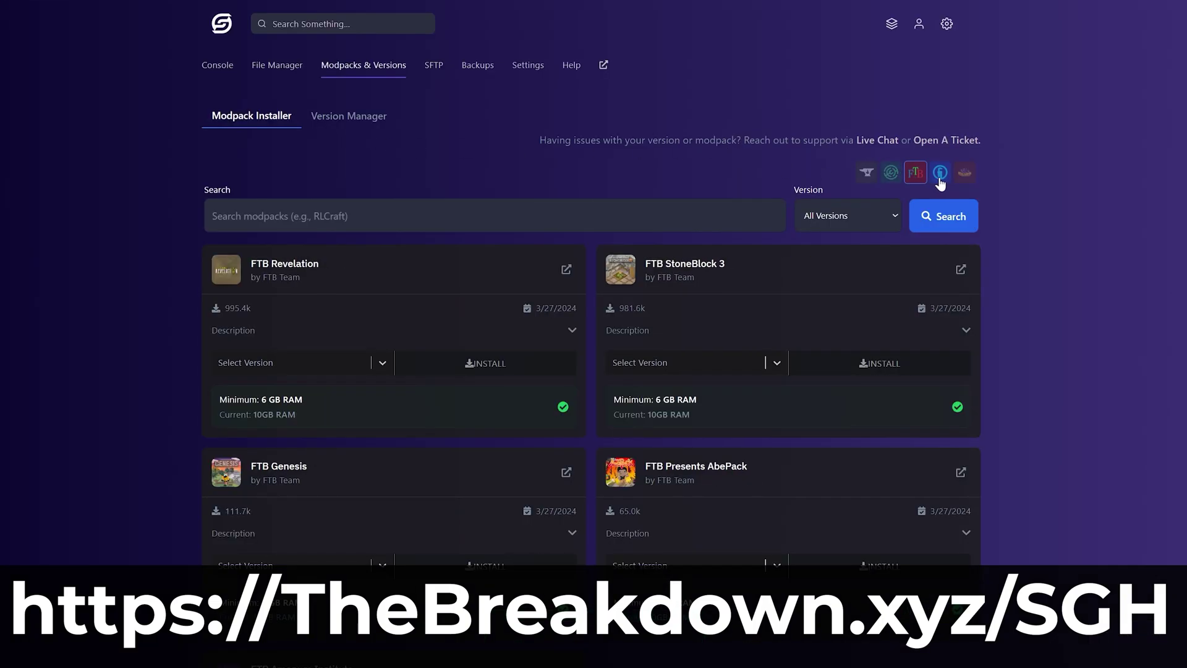
click(940, 174)
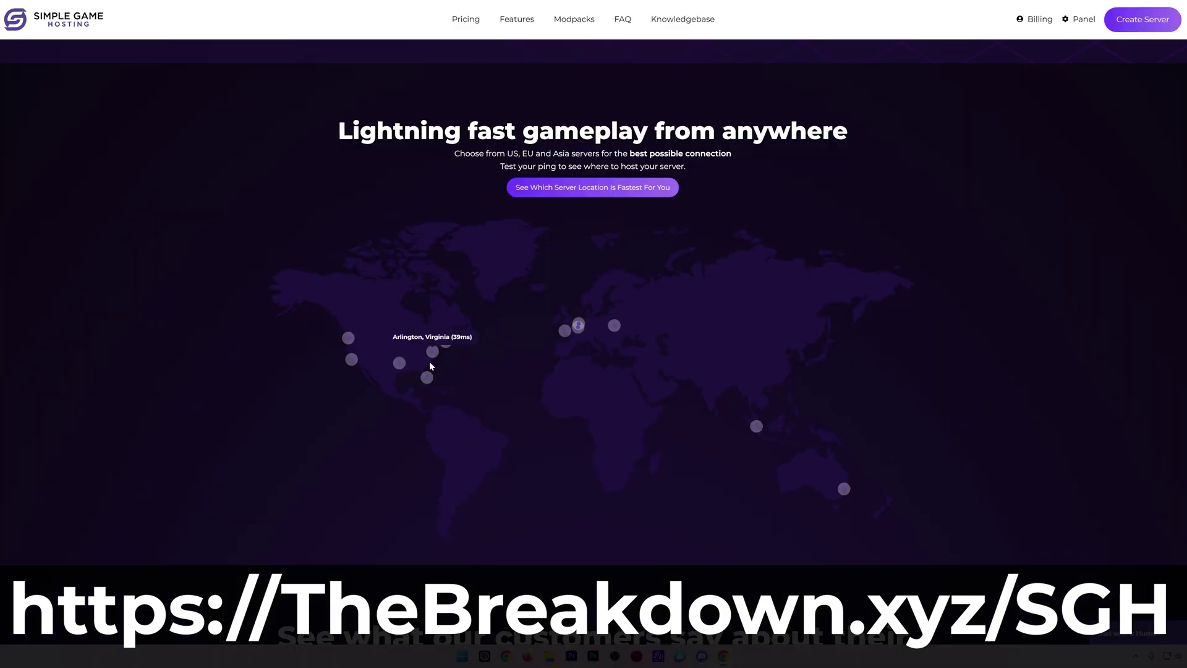
Step: Review the hosting site's server location map and its help article on adding mods to a Minecraft server
mouse_move(428, 380)
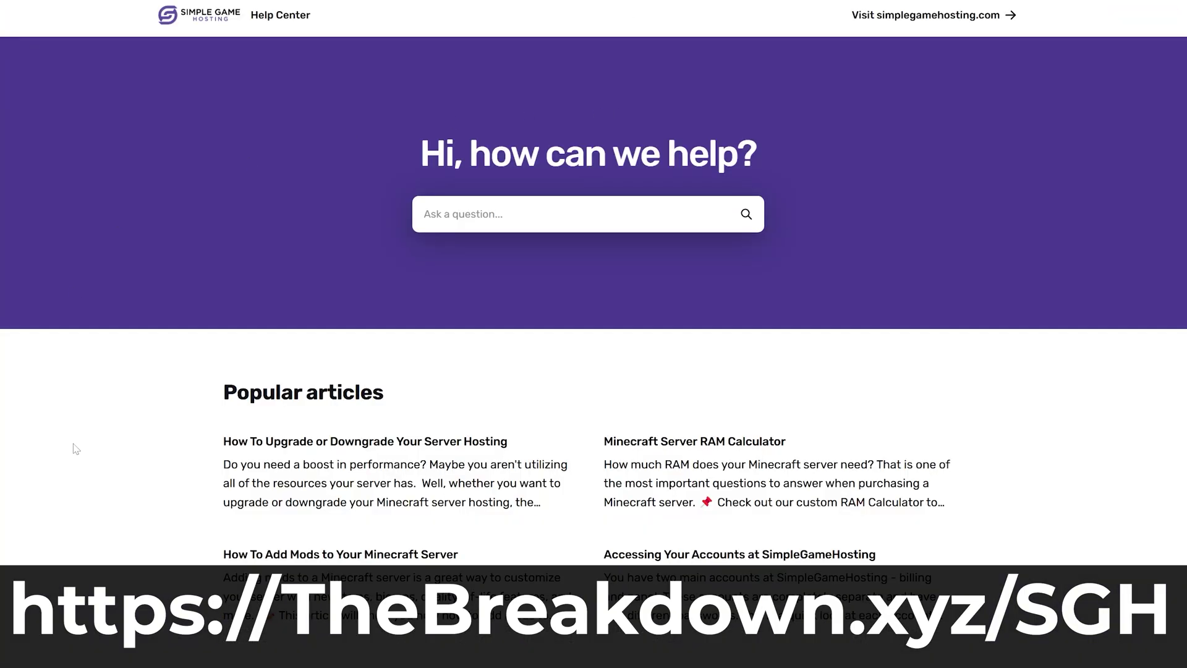
scroll(108, 442, down, 6)
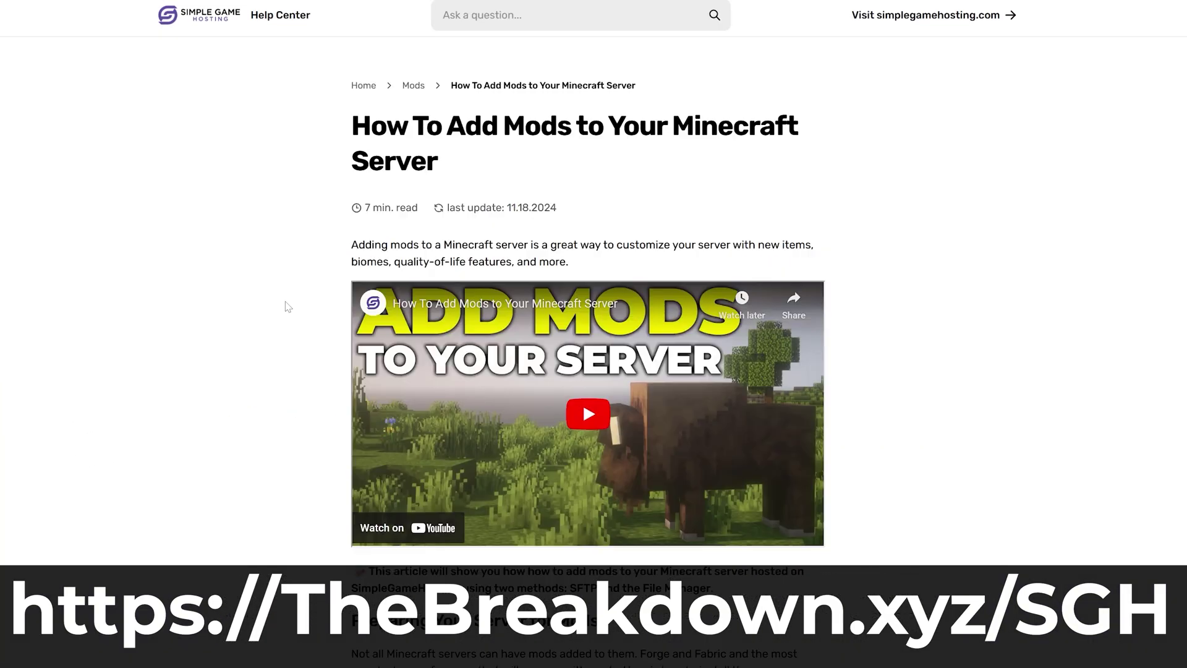
scroll(287, 308, down, 12)
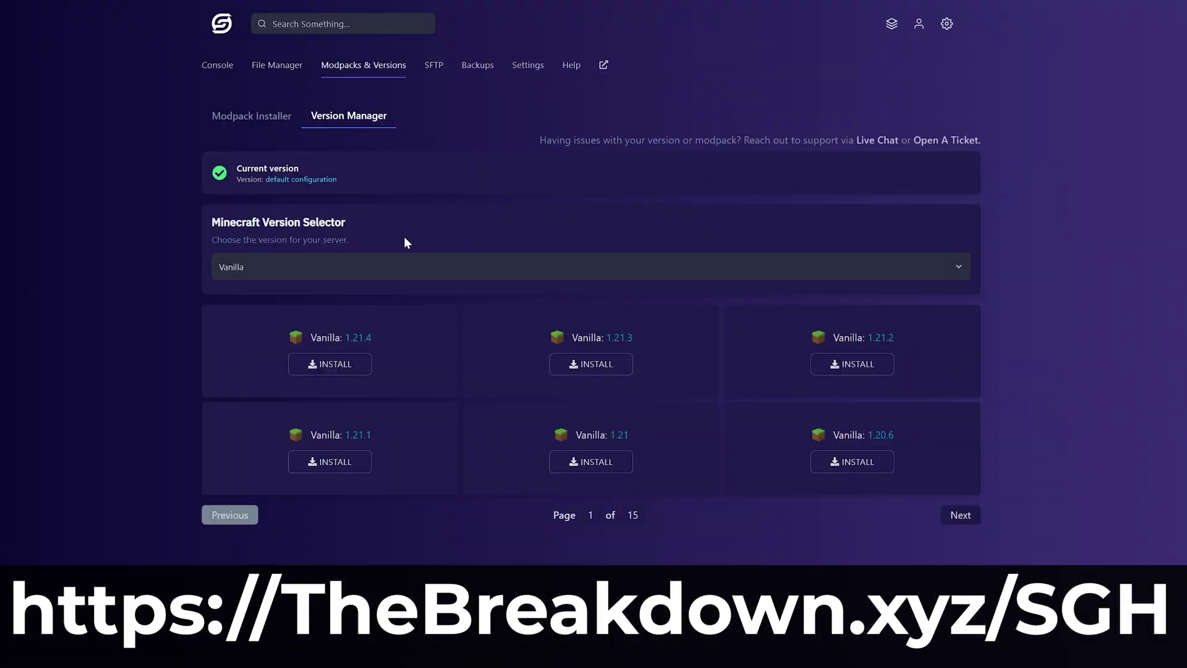
Step: Choose Forge as the server type in the Minecraft Version Selector
click(396, 266)
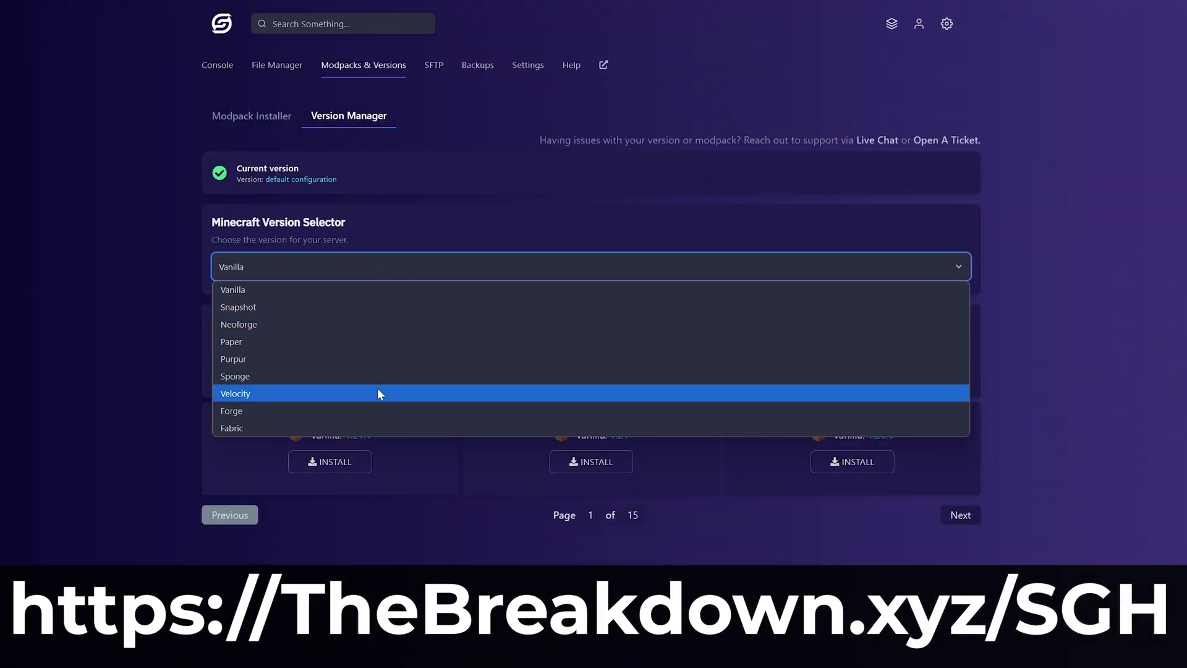
click(380, 406)
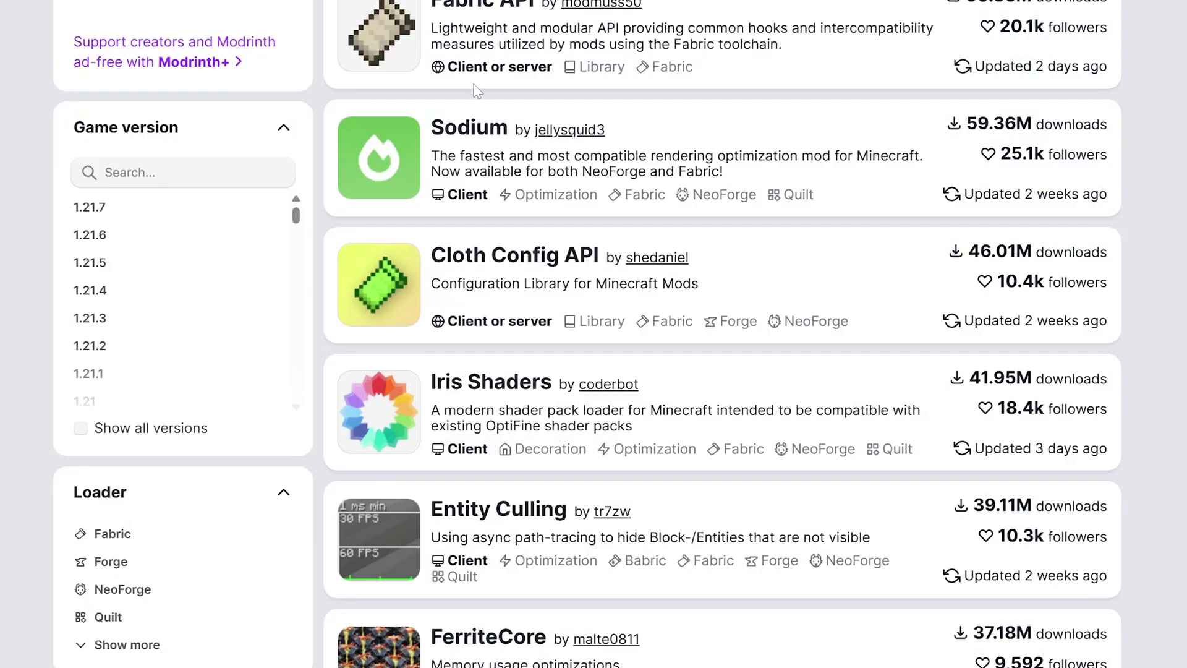
Step: Filter Modrinth's mods to game version 1.21.7 and the Forge loader, and open Simple Voice Chat
click(127, 207)
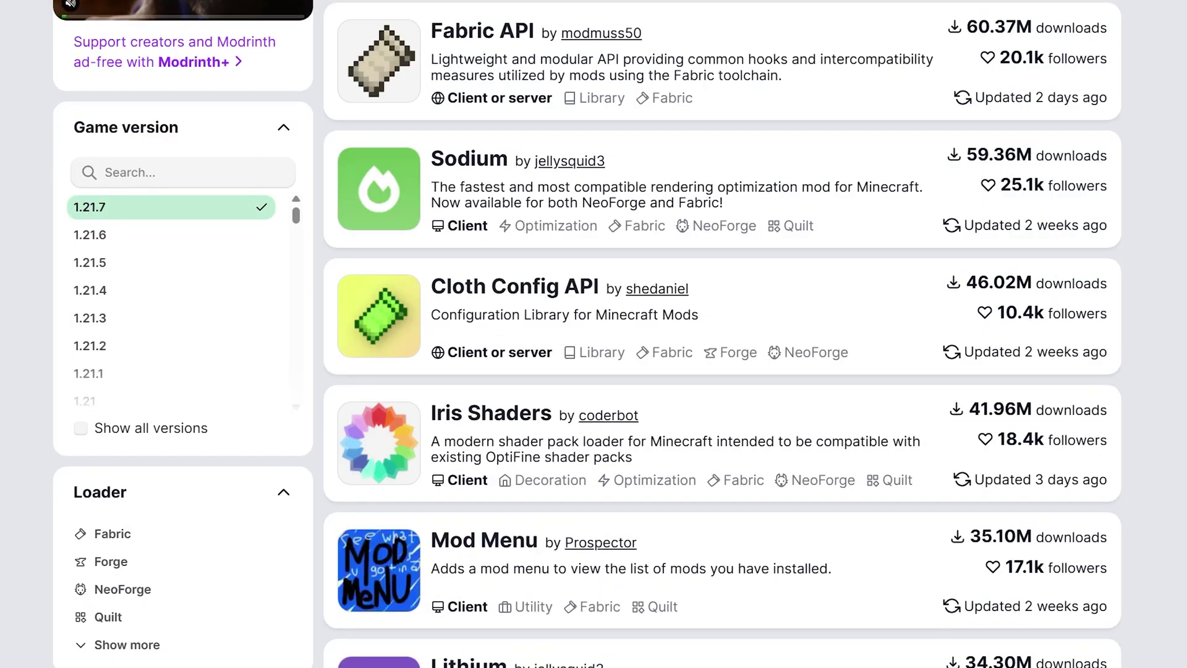
click(121, 572)
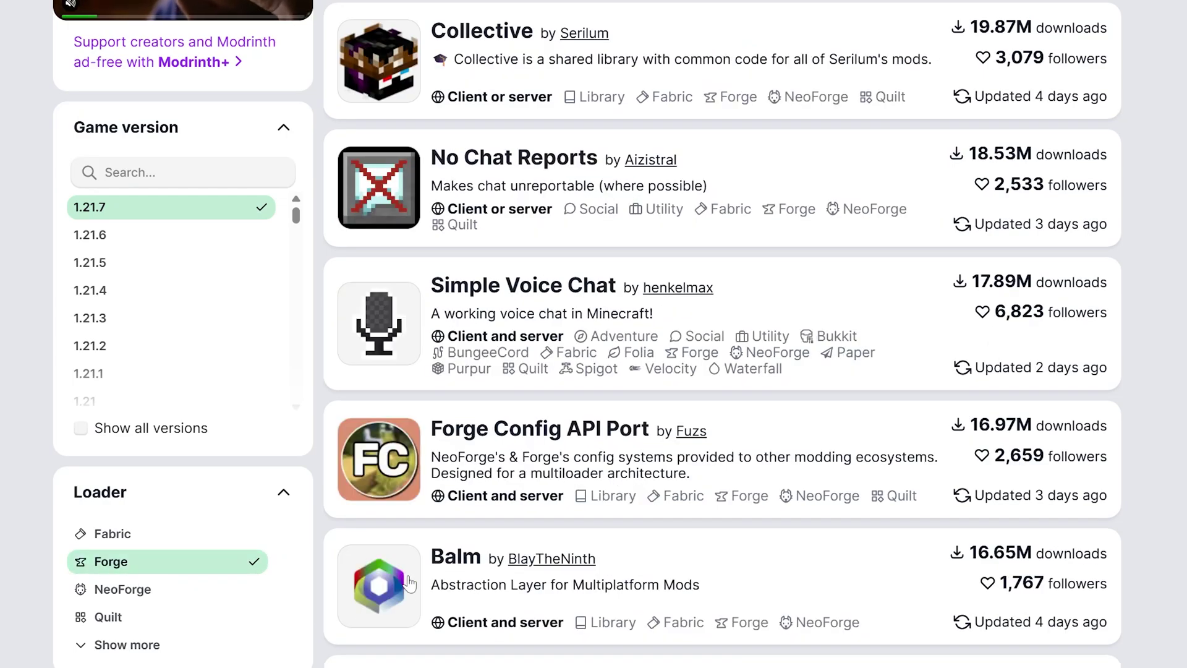
scroll(506, 266, down, 12)
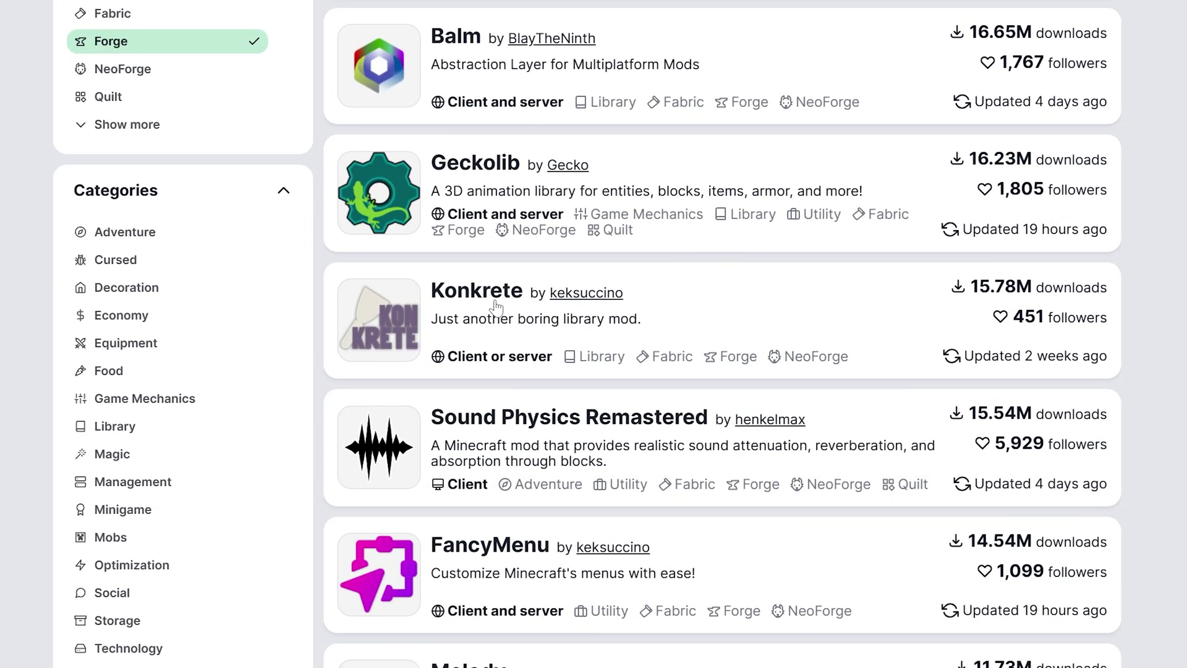
scroll(494, 303, down, 7)
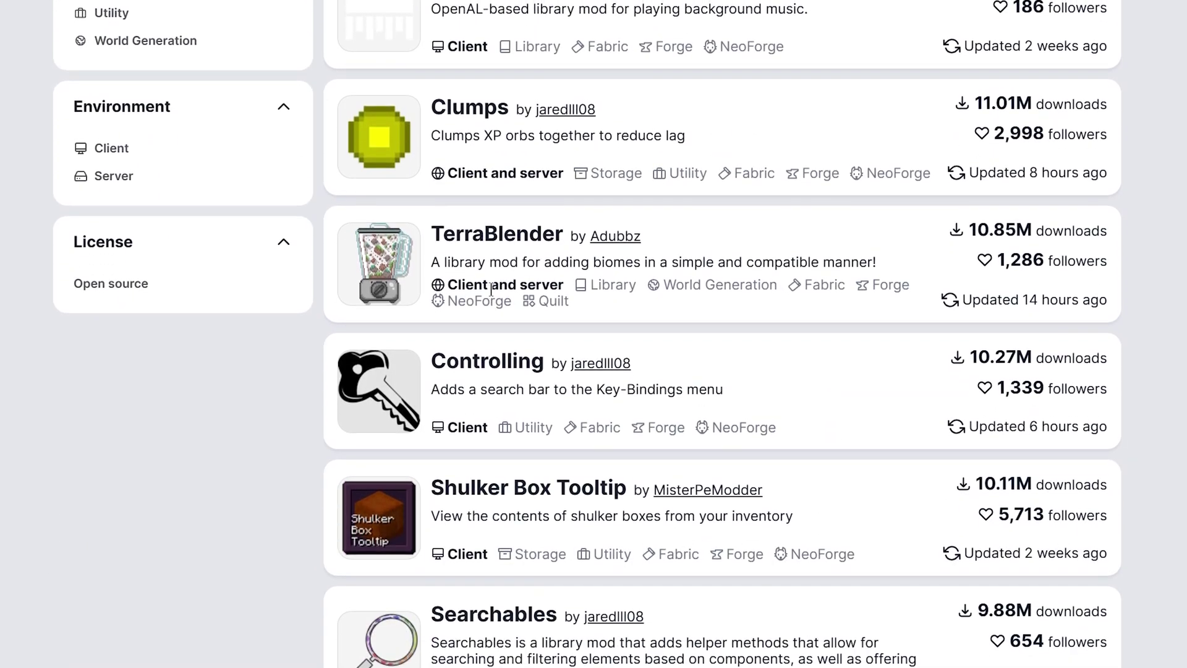
scroll(491, 289, up, 5)
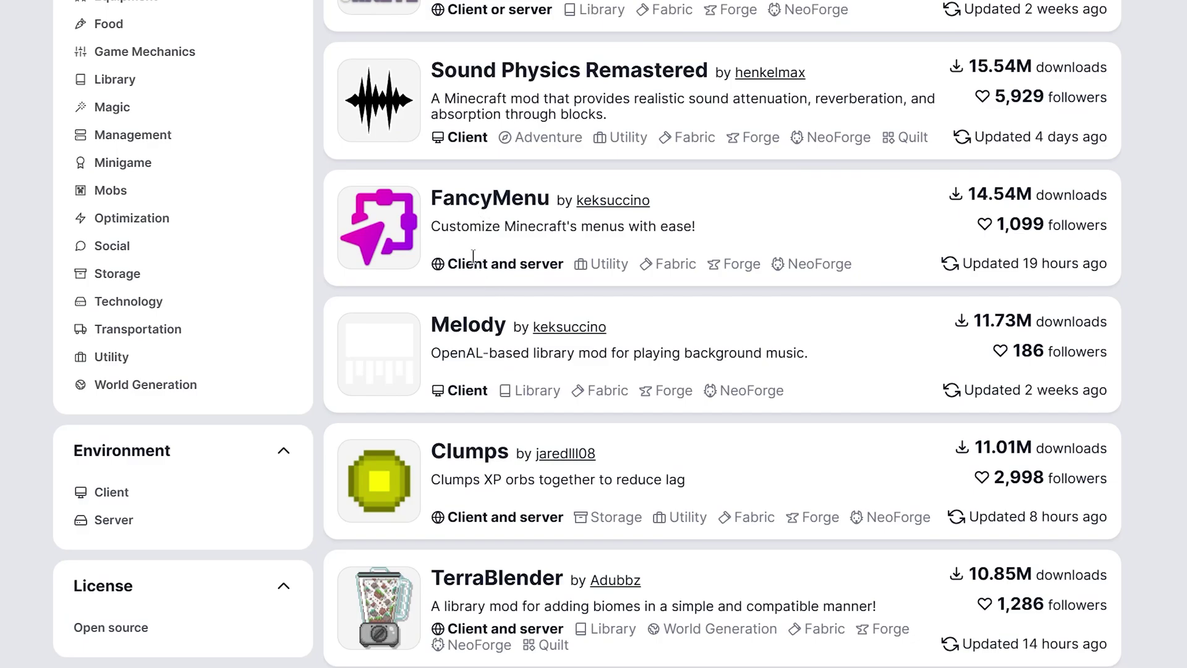
scroll(473, 257, up, 12)
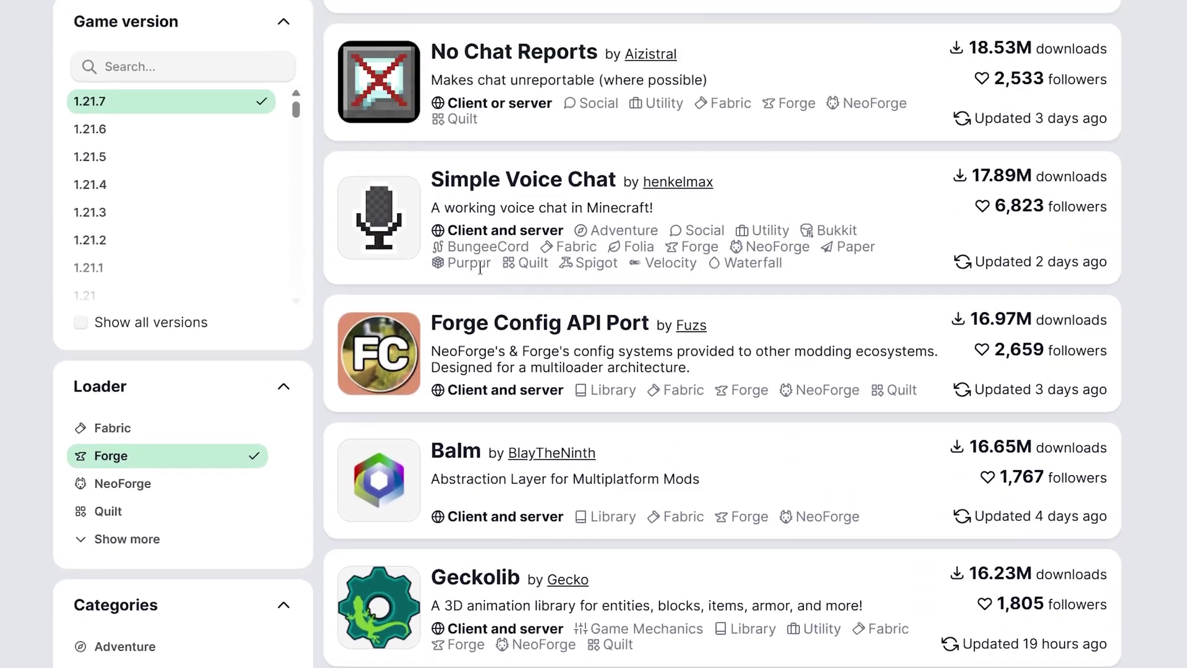
scroll(479, 269, up, 2)
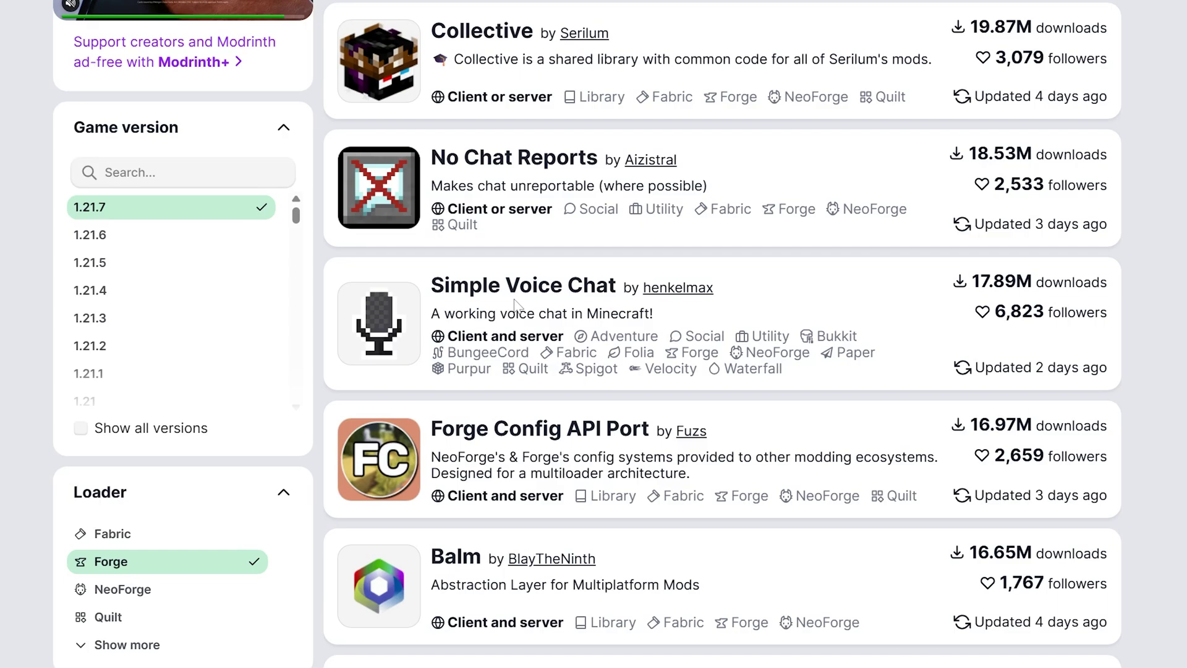
click(476, 300)
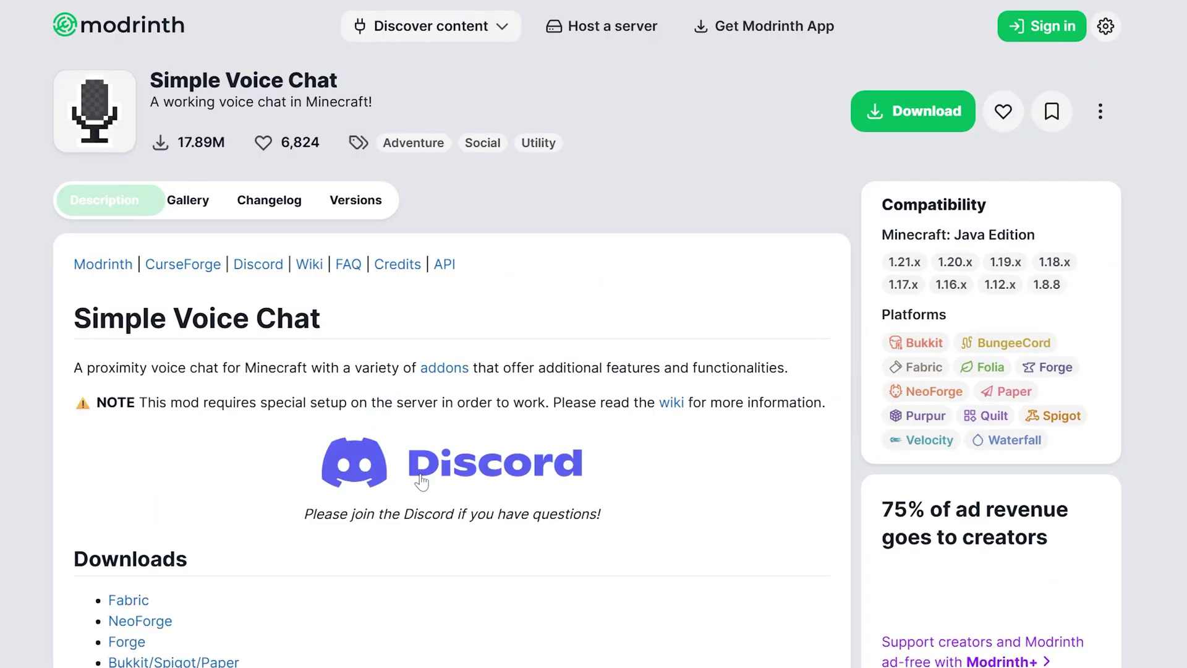
Step: Filter Simple Voice Chat's versions by game version 1.21.7 and the Fabric platform
click(331, 199)
click(266, 248)
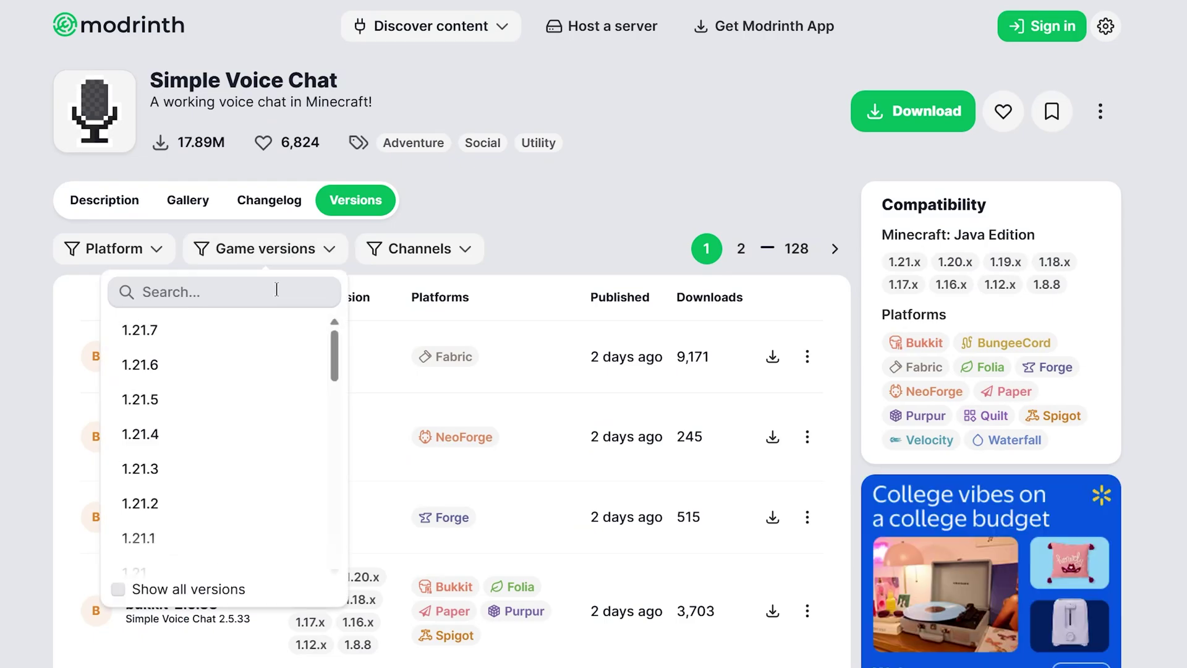
click(239, 328)
click(113, 248)
click(68, 291)
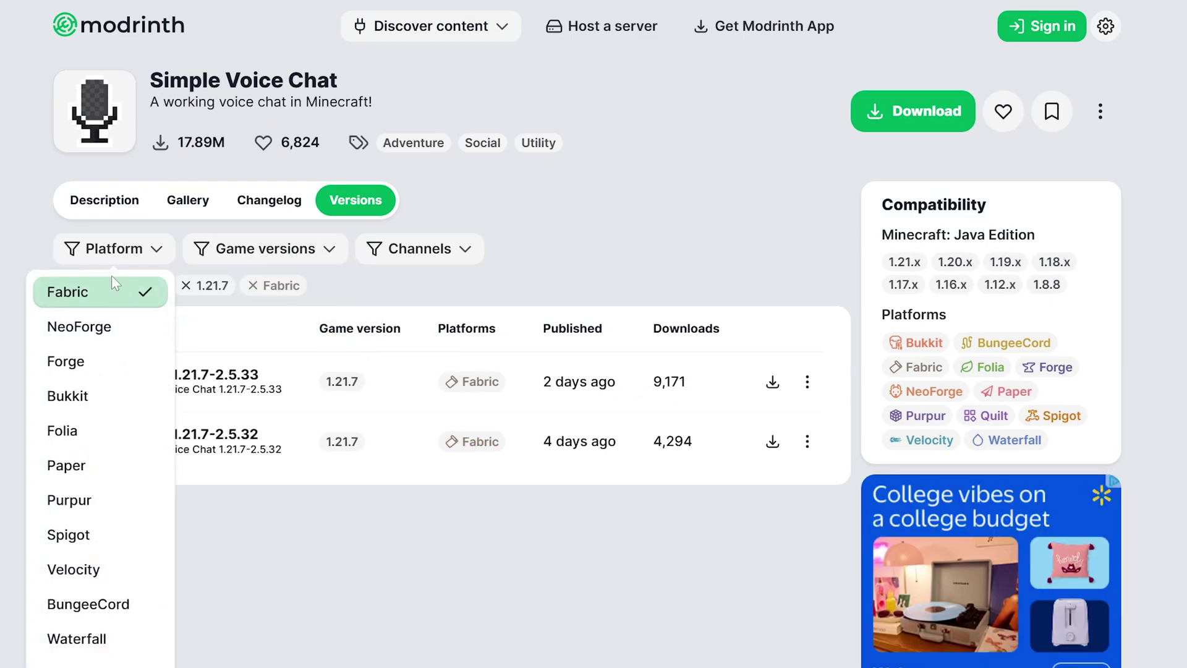
Step: Switch the platform filter on Simple Voice Chat's versions from Fabric to Forge, keeping game version 1.21.7
click(114, 249)
click(114, 249)
click(68, 291)
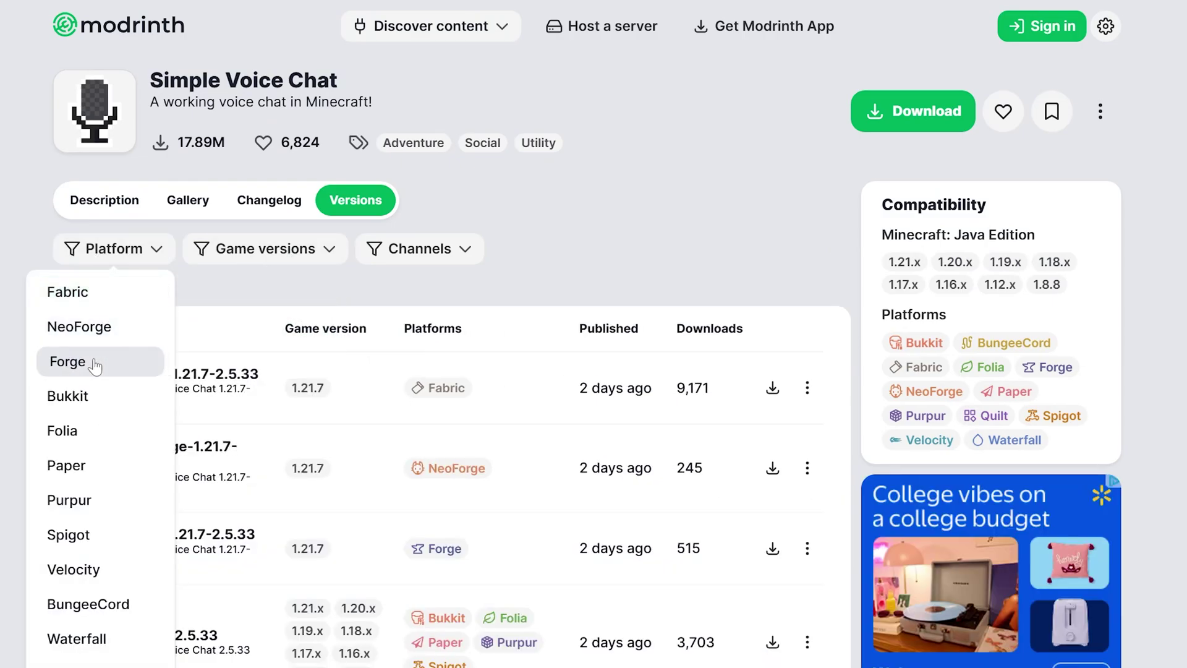
click(99, 362)
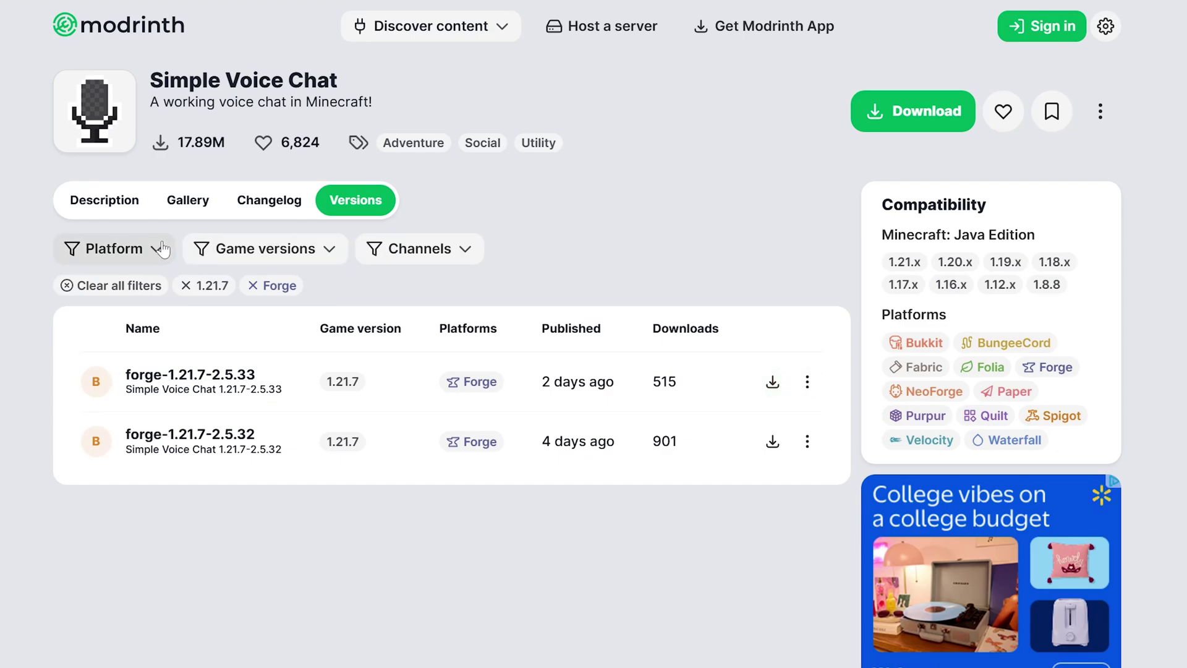
click(113, 248)
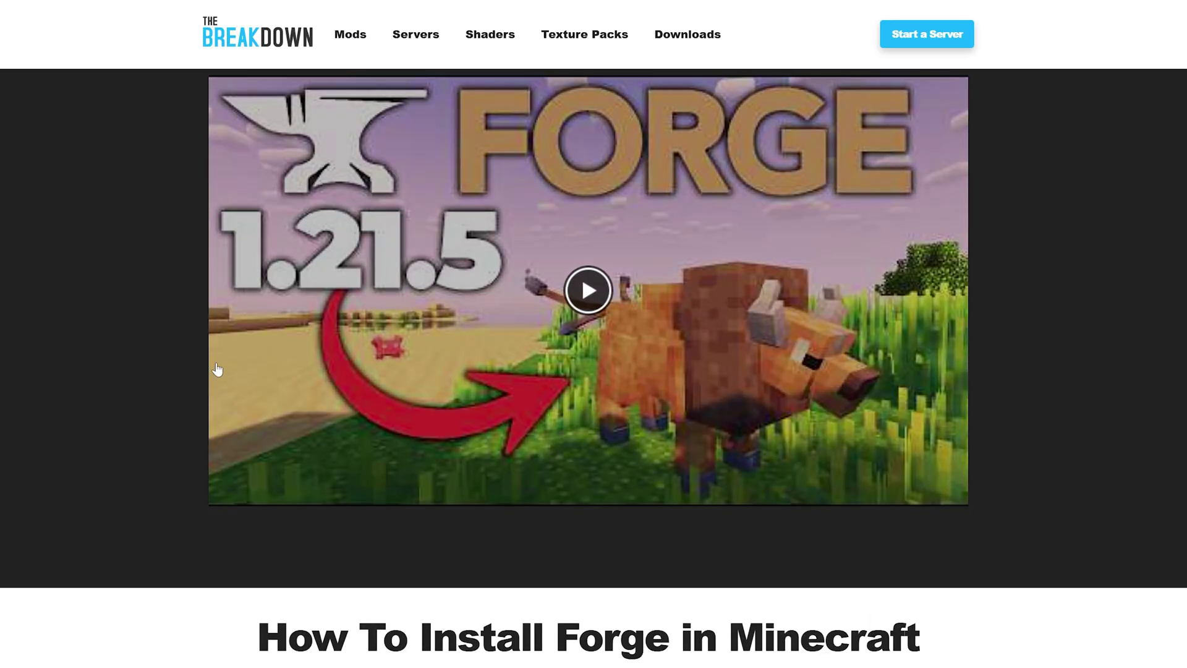
Step: Search Google for "miencraft forge download" and open the Forge Files downloads page for Minecraft 1.21.7
scroll(210, 377, down, 5)
scroll(201, 387, up, 5)
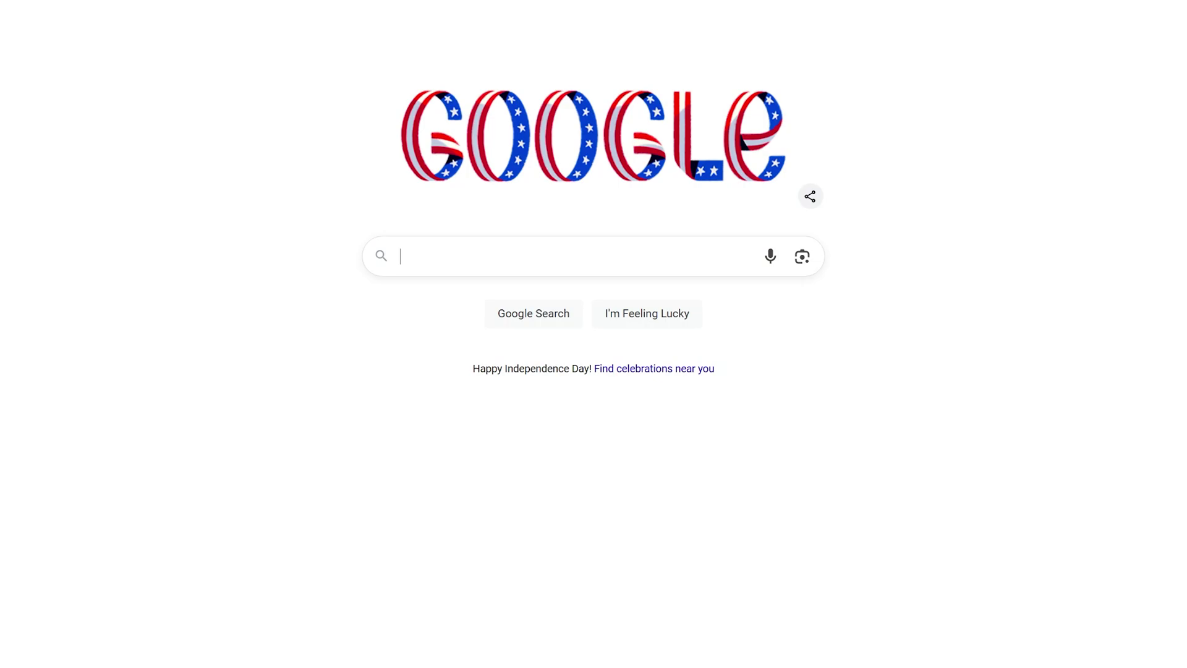
text(miencraft for)
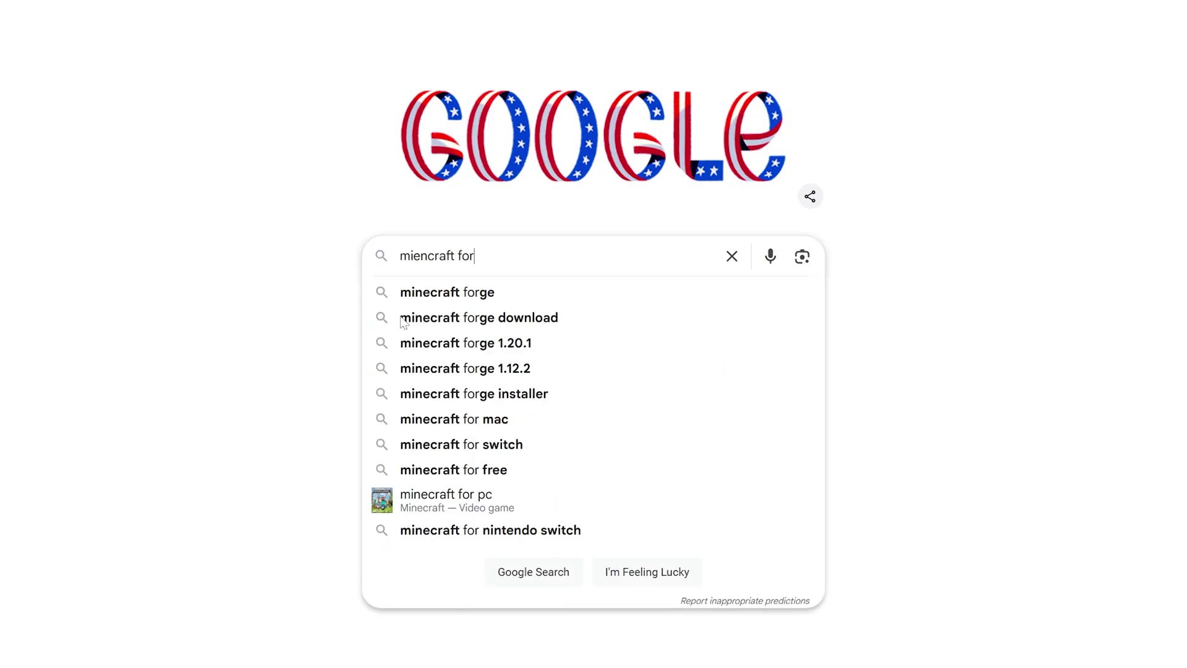
text(ge download)
key(Return)
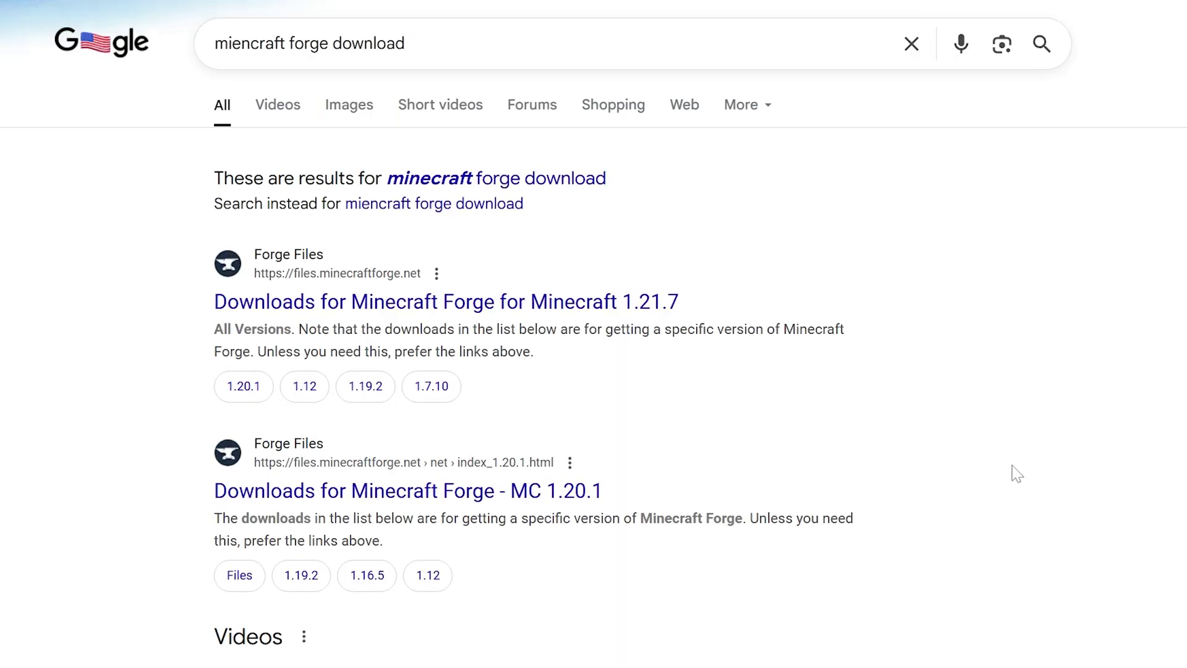
click(562, 309)
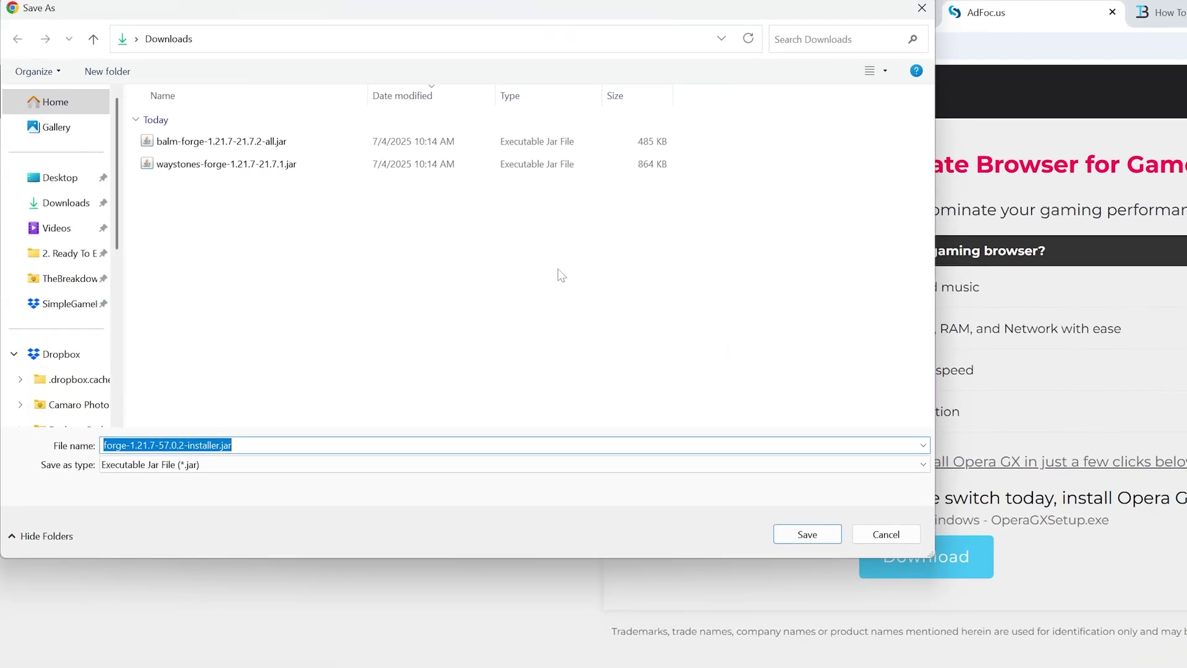
Step: Save the Forge installer to the Downloads folder as forge-1.21.7-57.0.2-installer.jar
click(558, 268)
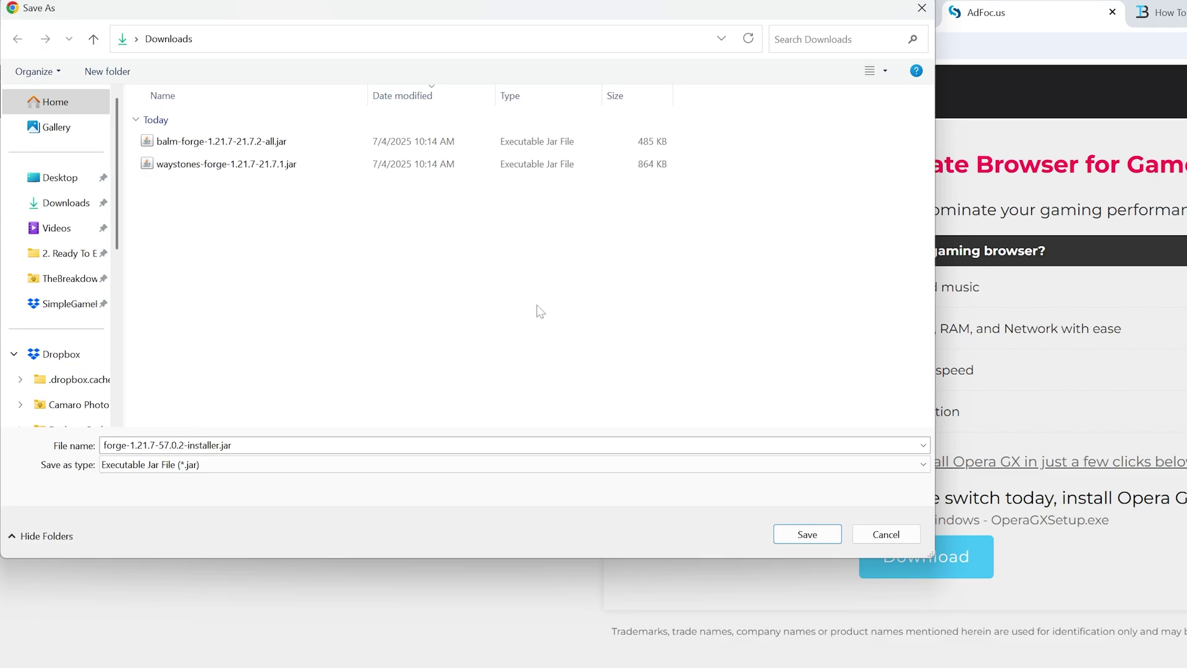
double_click(121, 444)
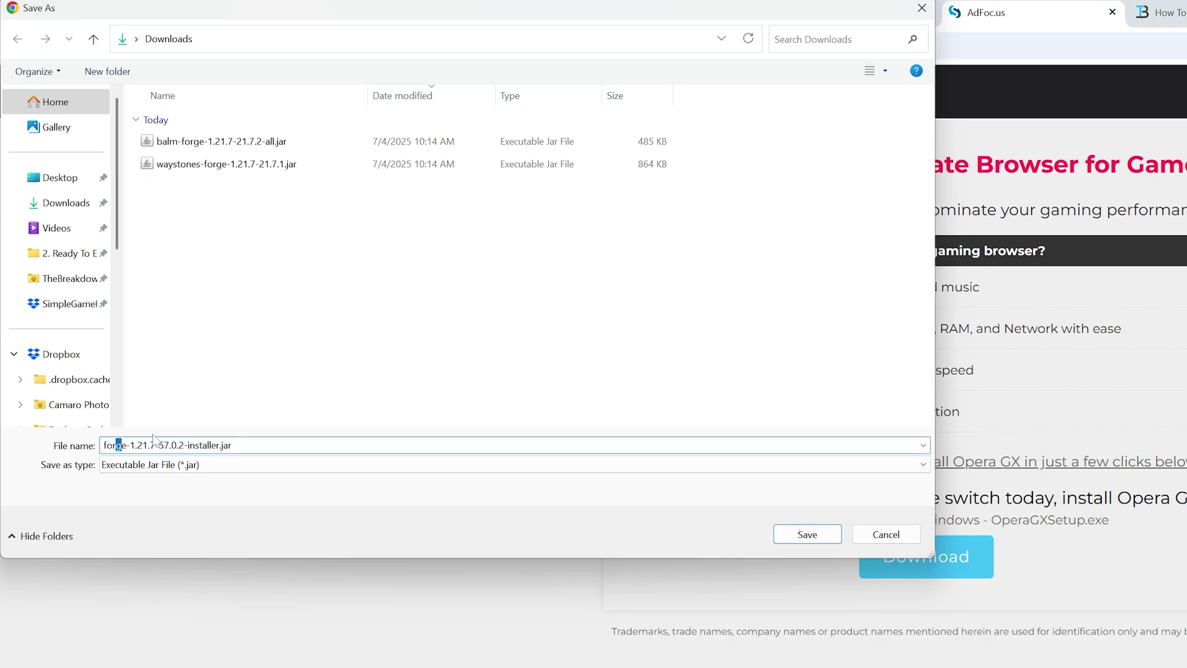
click(872, 533)
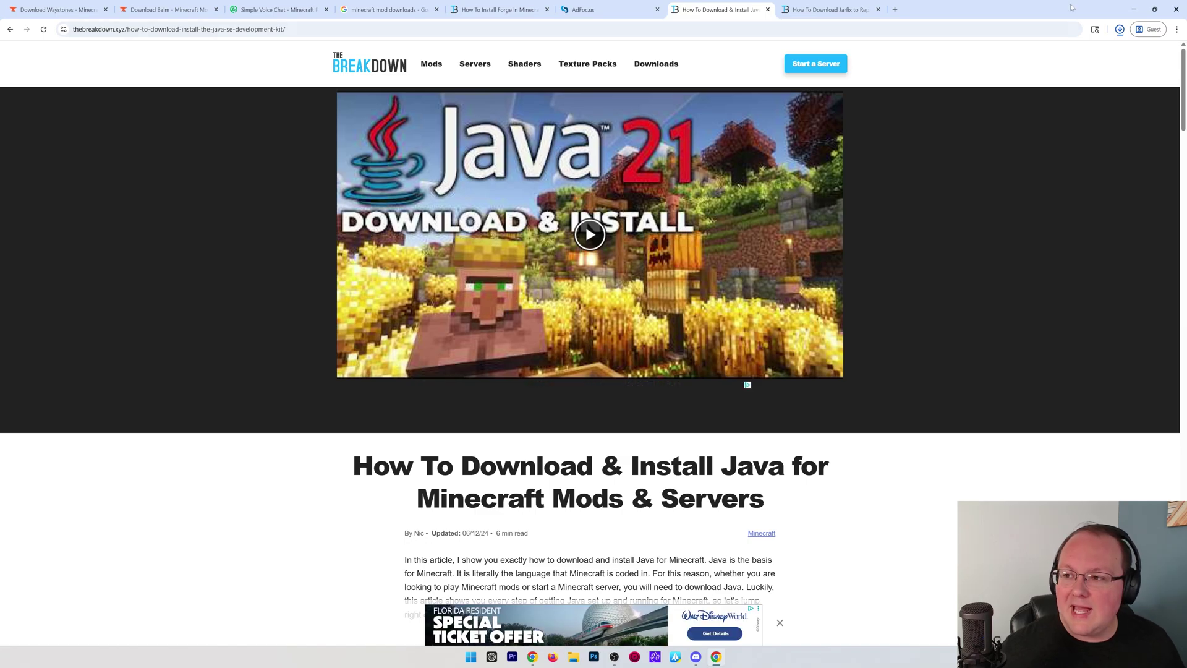
Step: Move the Forge installer, Balm and Waystones jar files from Downloads to the desktop, grouping the two mods beside each other
click(1133, 9)
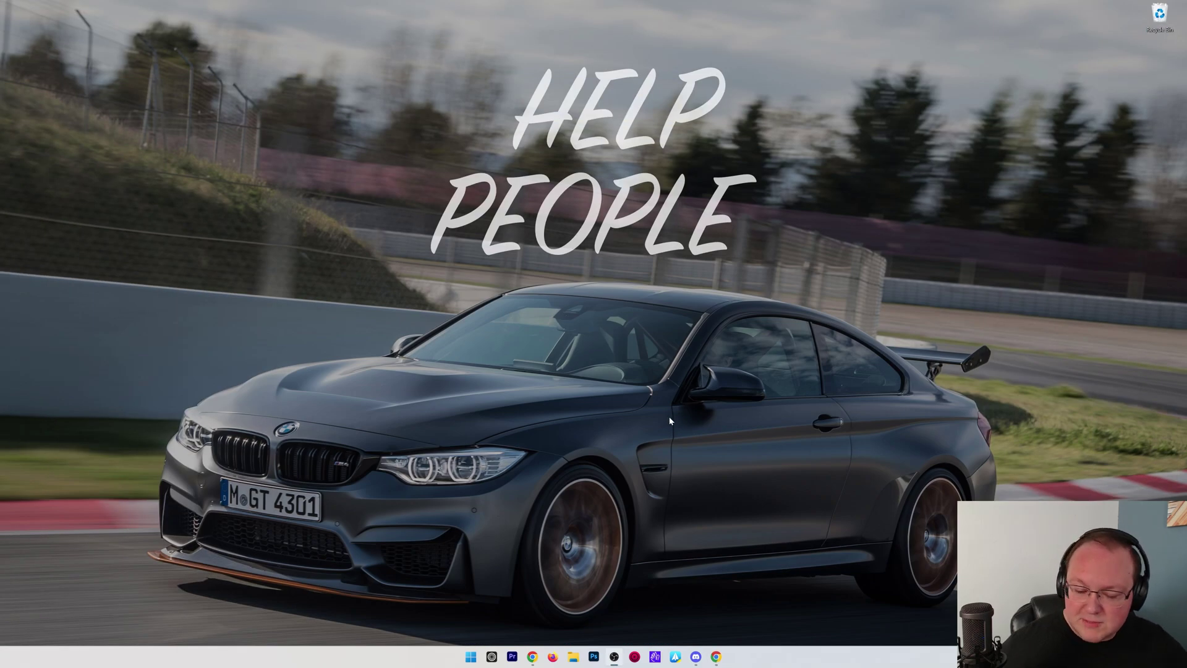
key(super+e)
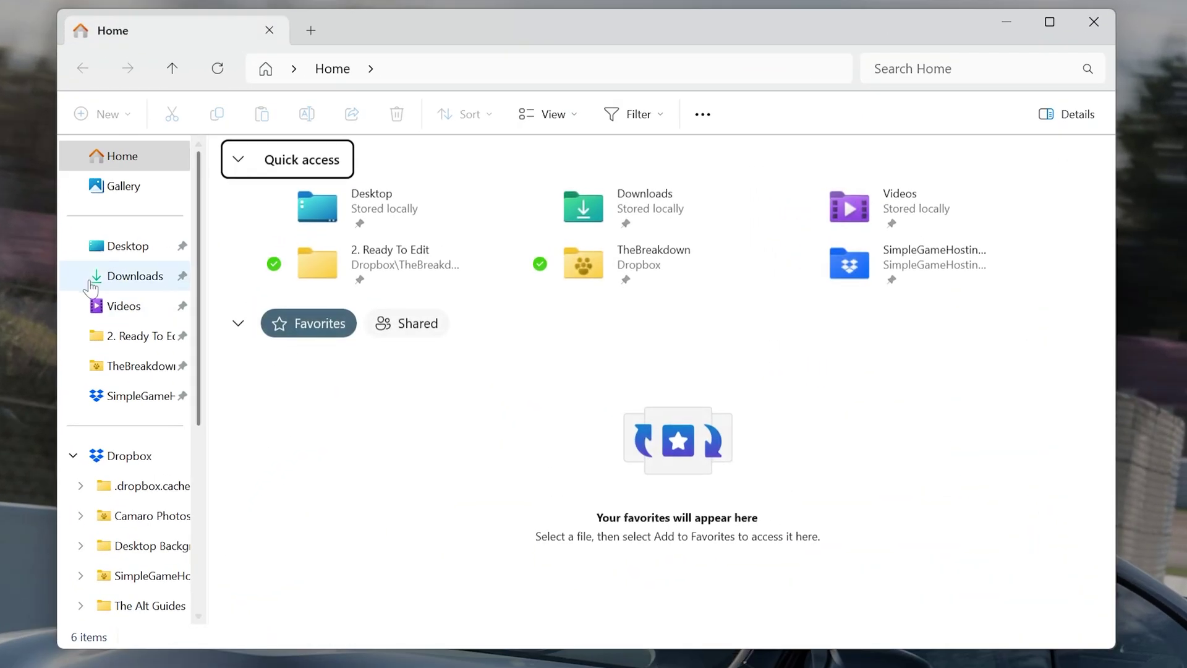
click(91, 286)
drag(379, 326, 2, 287)
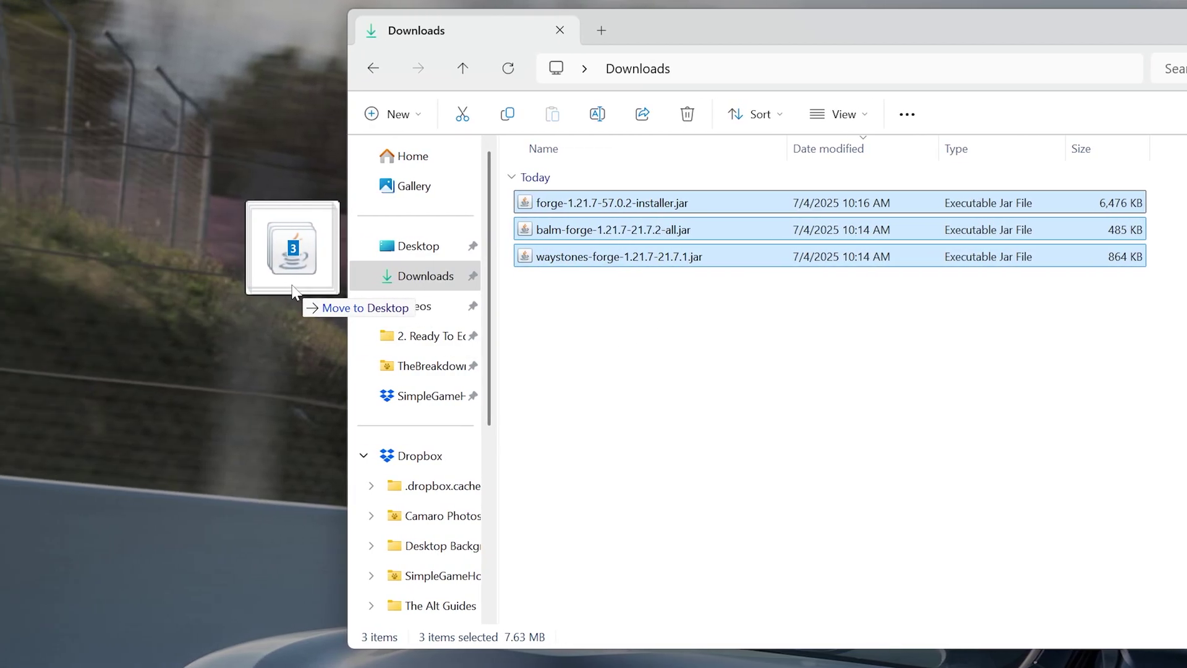
drag(293, 289, 291, 285)
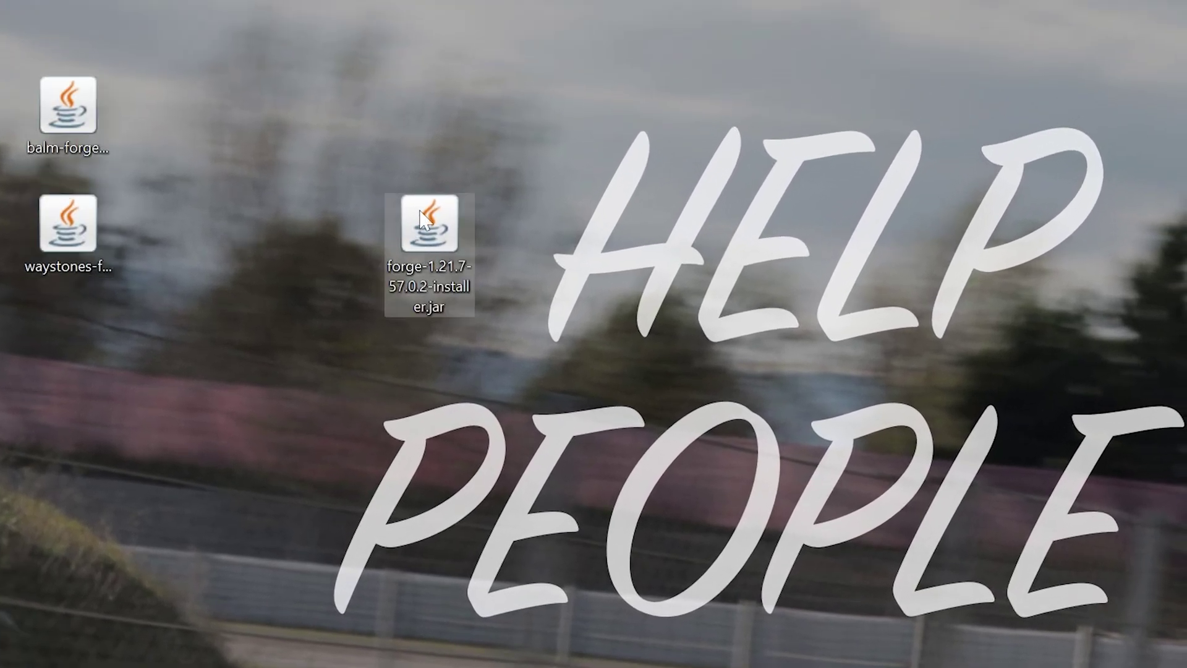
drag(192, 29, 249, 85)
drag(111, 127, 179, 226)
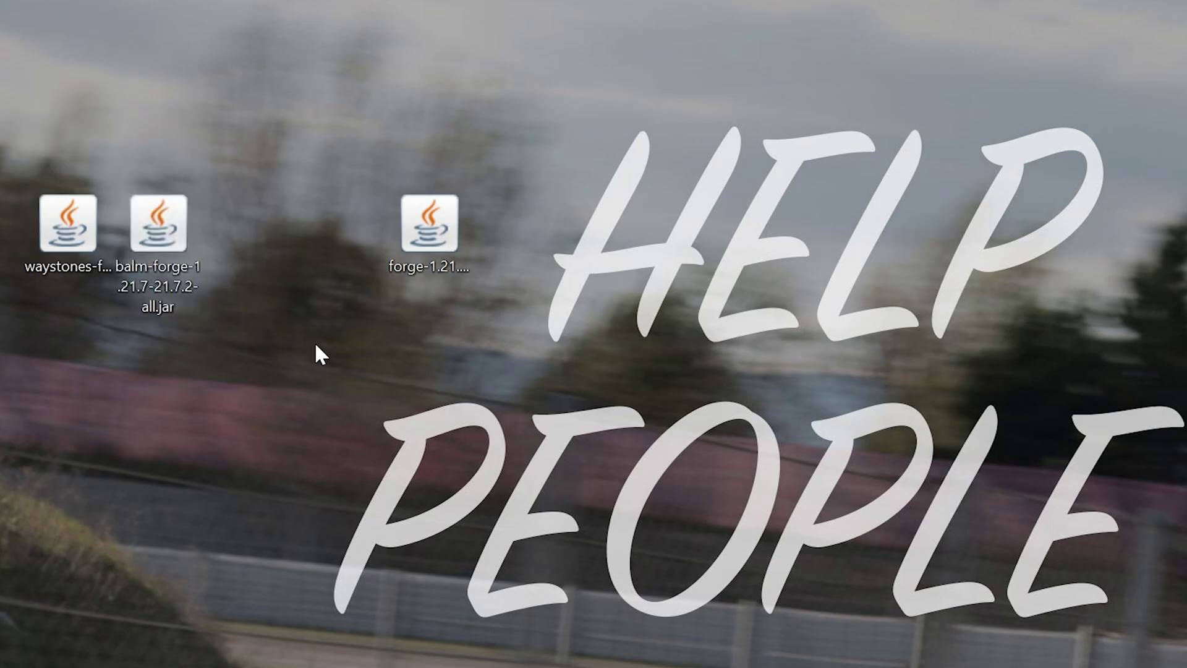
Step: Run forge-1.21.7-57.0.2-installer.jar from the desktop by choosing the program to open it with
right_click(428, 230)
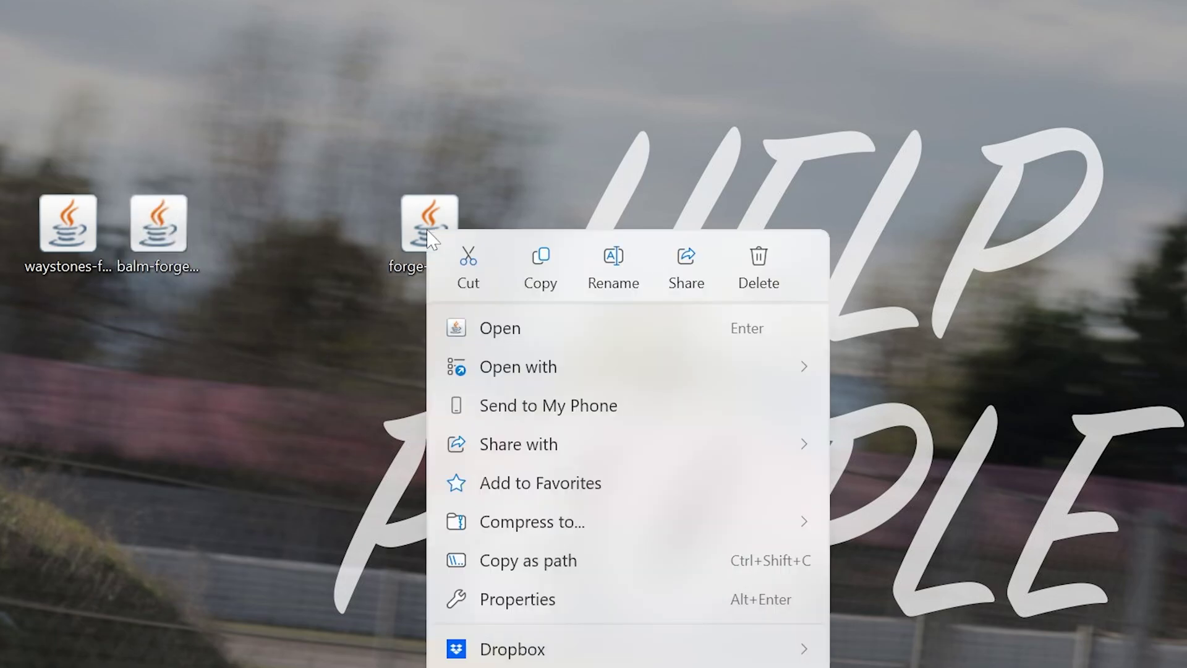
mouse_move(494, 377)
click(935, 379)
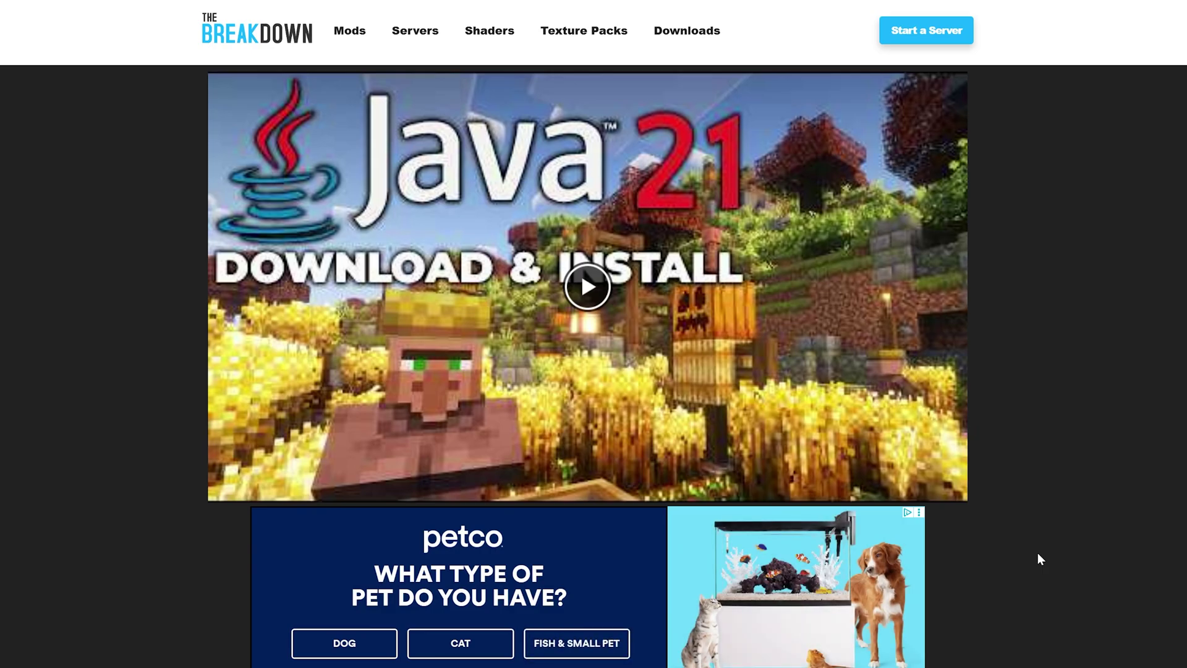
Step: Review the guide on downloading and installing Java 21 for Minecraft mods and servers
scroll(1033, 406, down, 7)
scroll(1030, 388, down, 10)
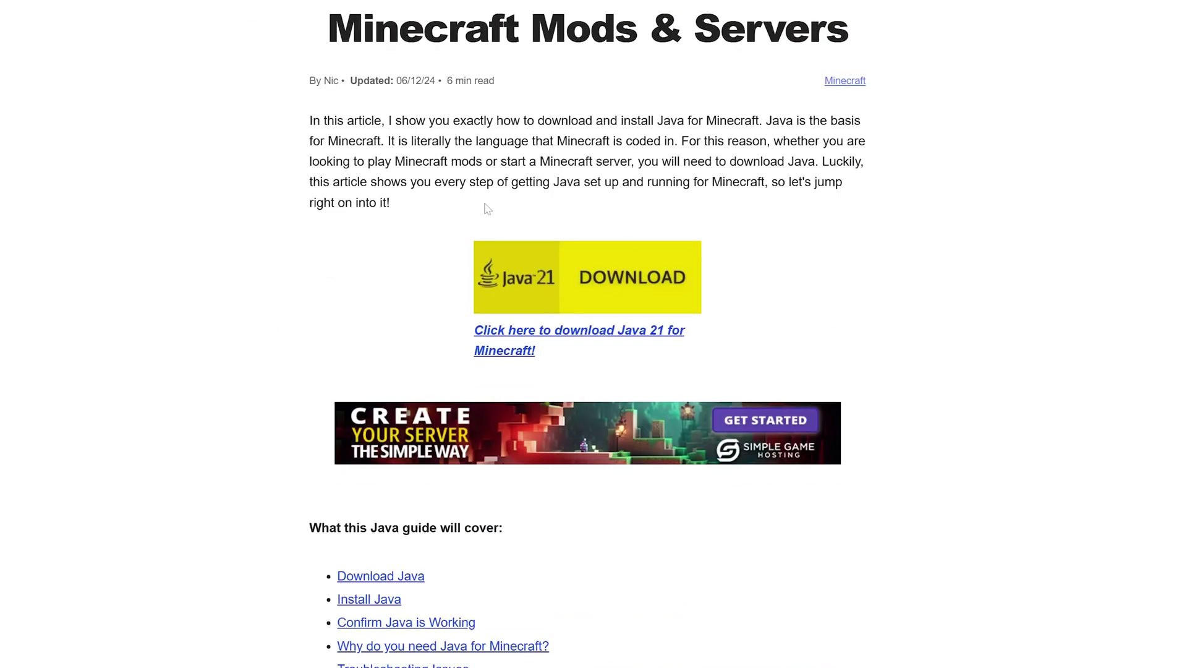
scroll(703, 307, up, 16)
scroll(565, 513, down, 4)
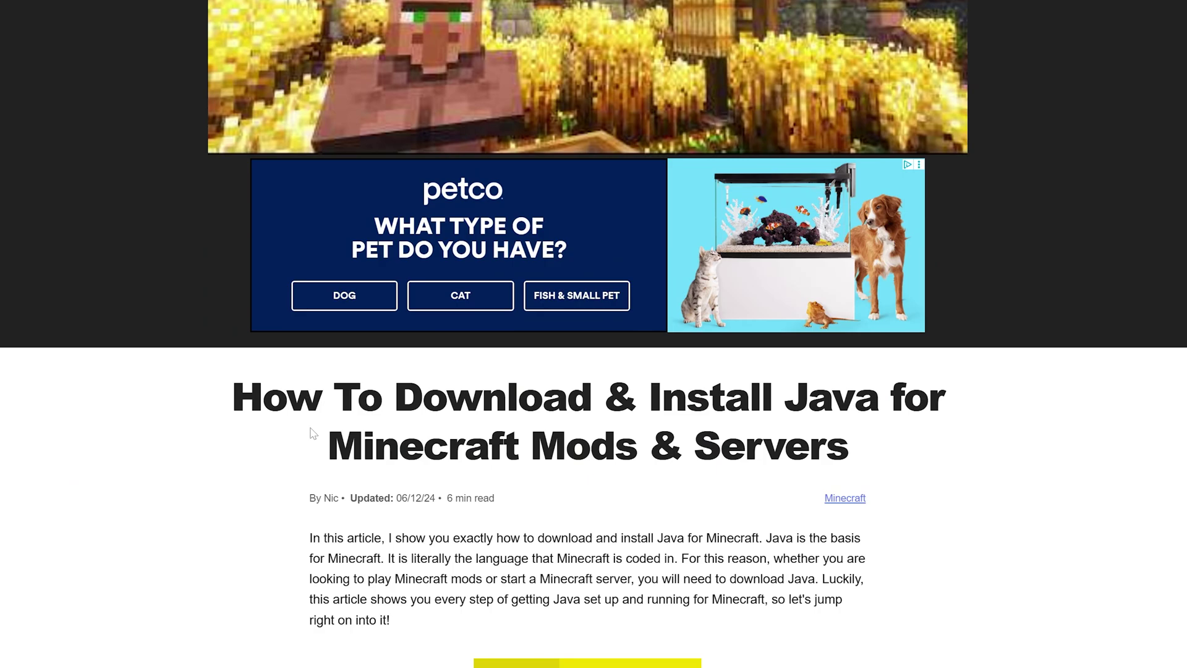
drag(337, 436, 643, 479)
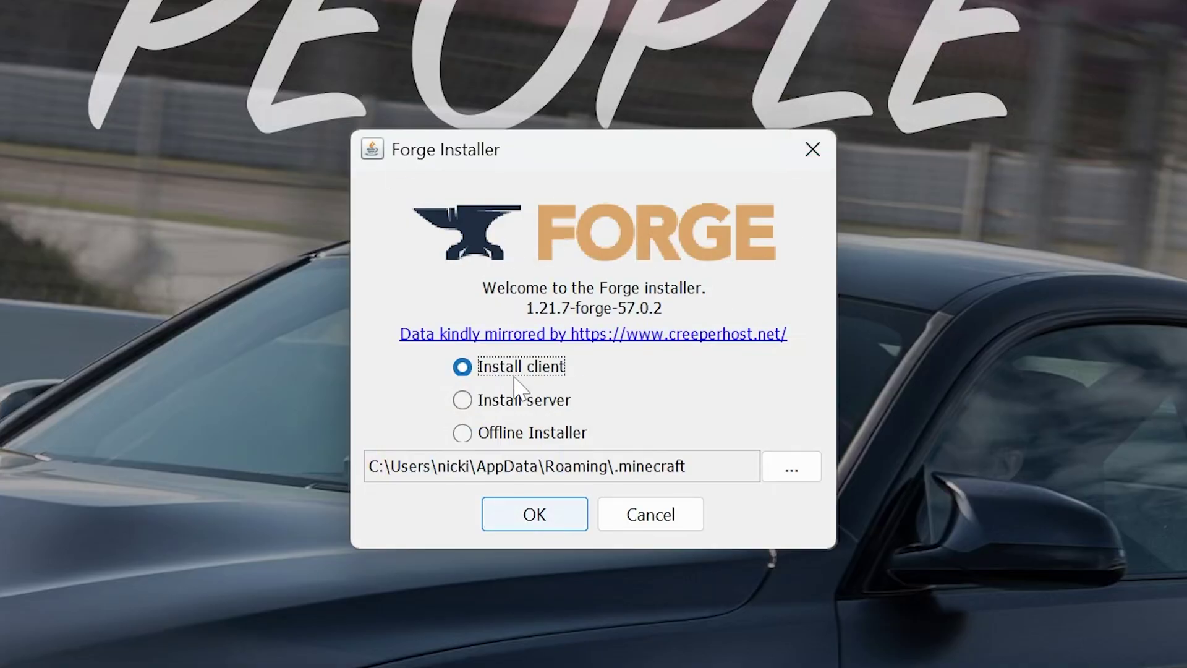
Step: Install the Forge client for Minecraft 1.21.7 into the .minecraft folder and close the finished installer
click(532, 498)
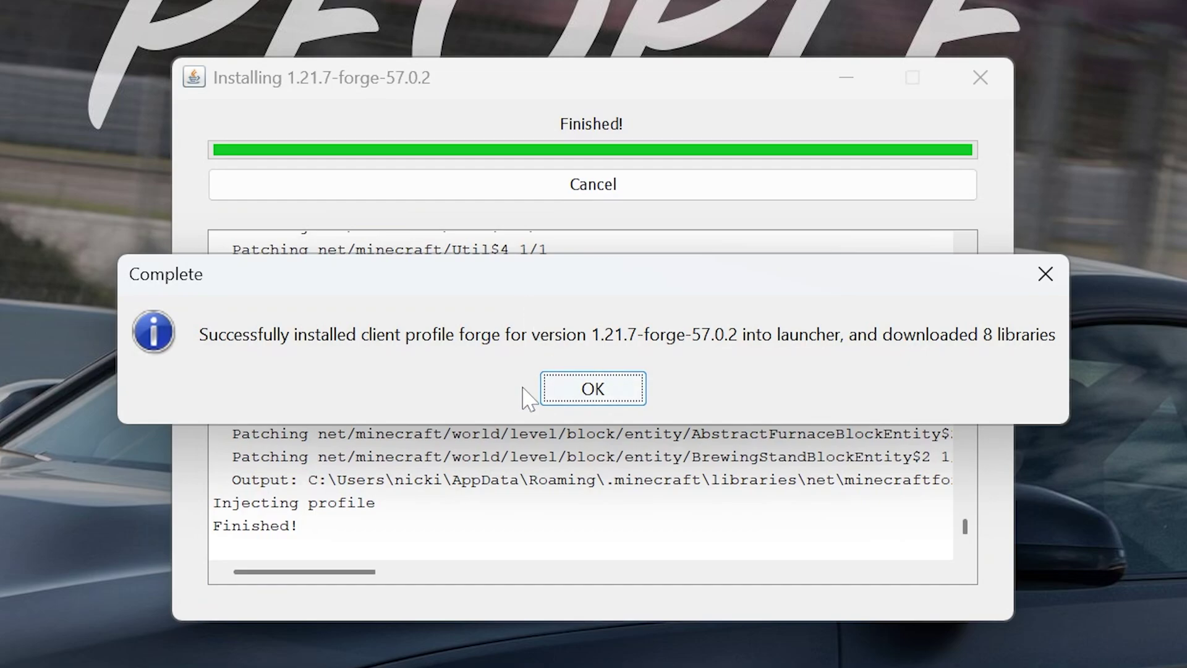
click(587, 390)
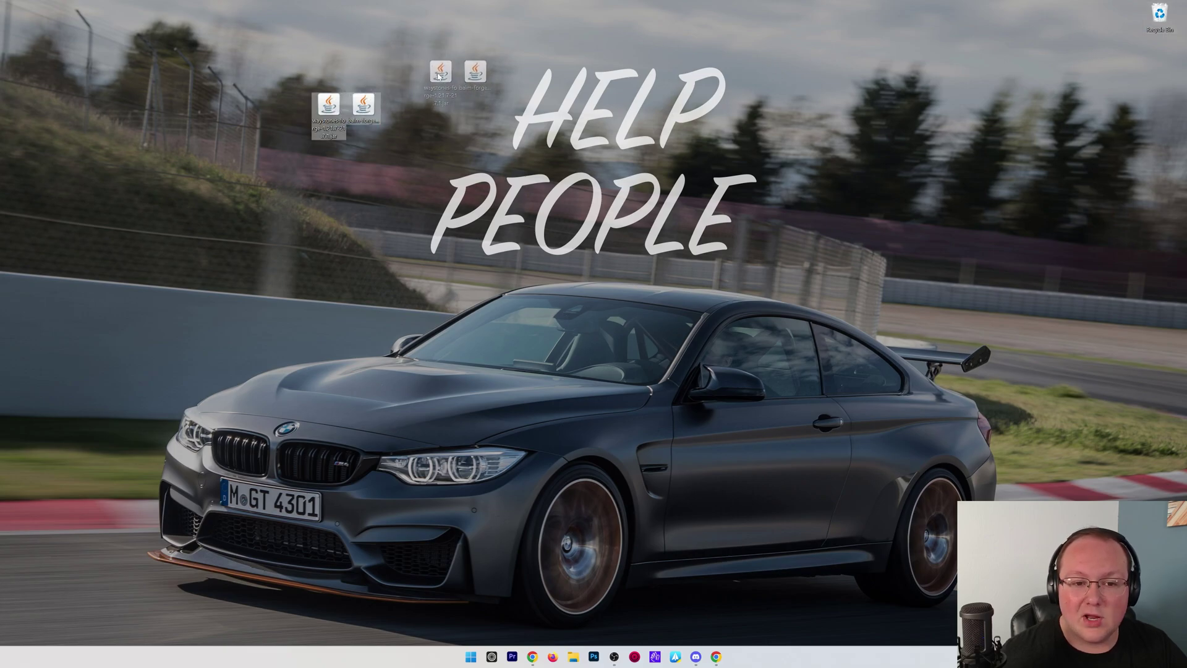
Step: Open the Minecraft Launcher's Java Edition installations with modded versions shown, and open the forge installation's game folder
click(474, 654)
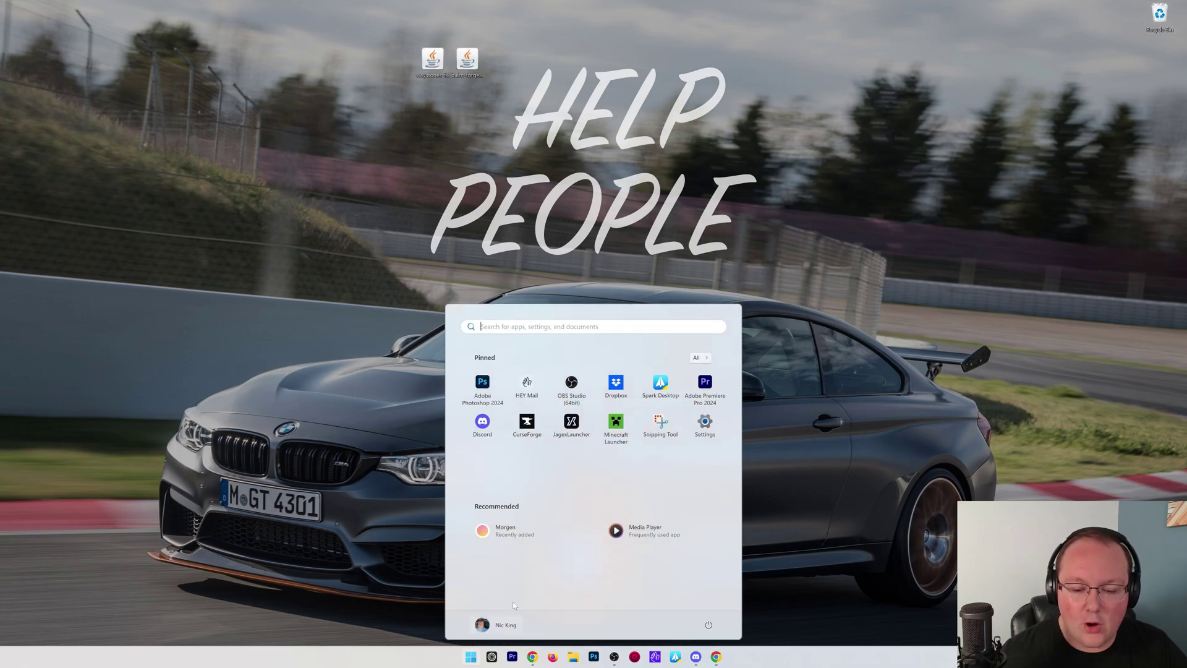
click(615, 426)
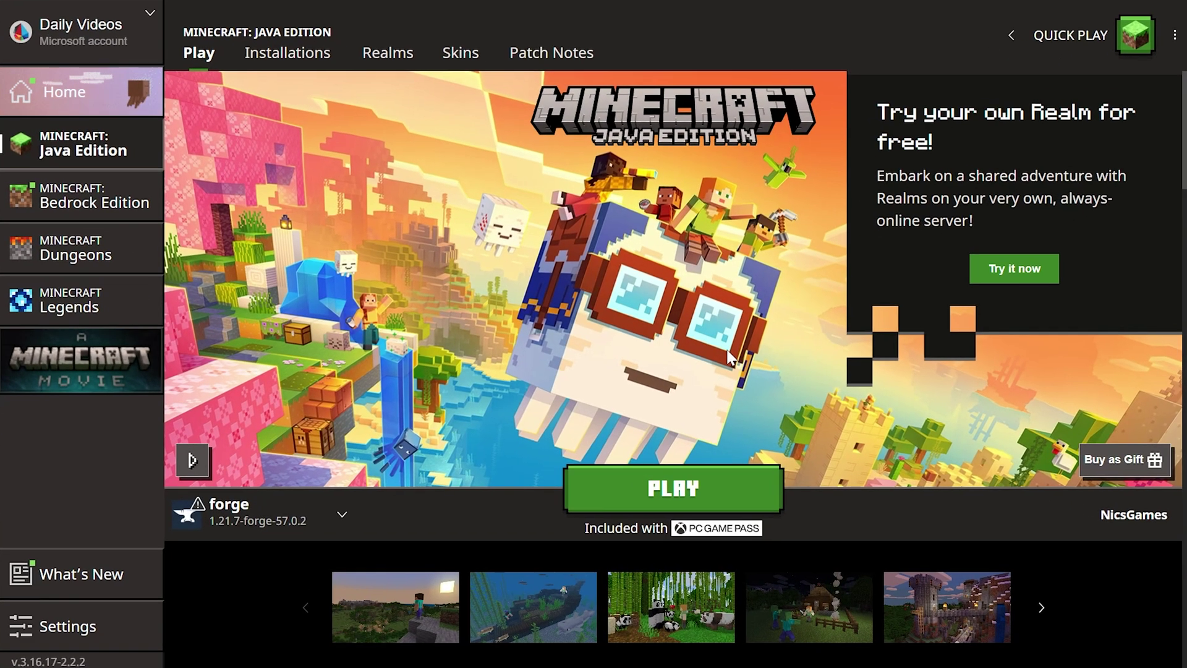
click(284, 55)
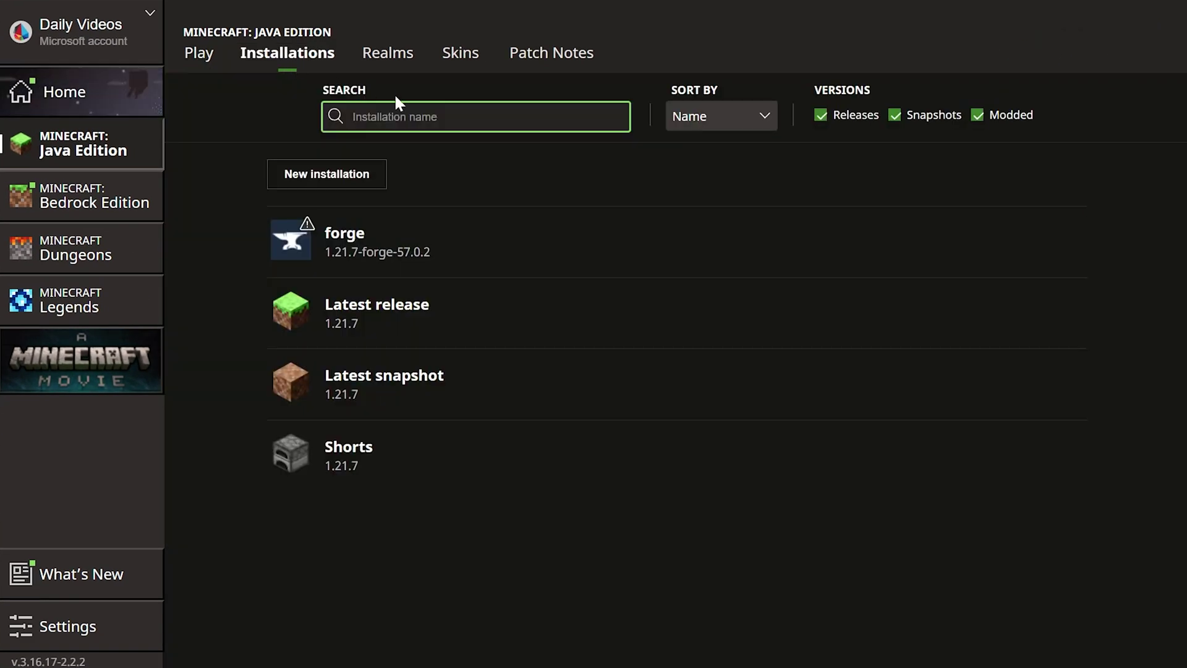
click(1019, 116)
click(1020, 116)
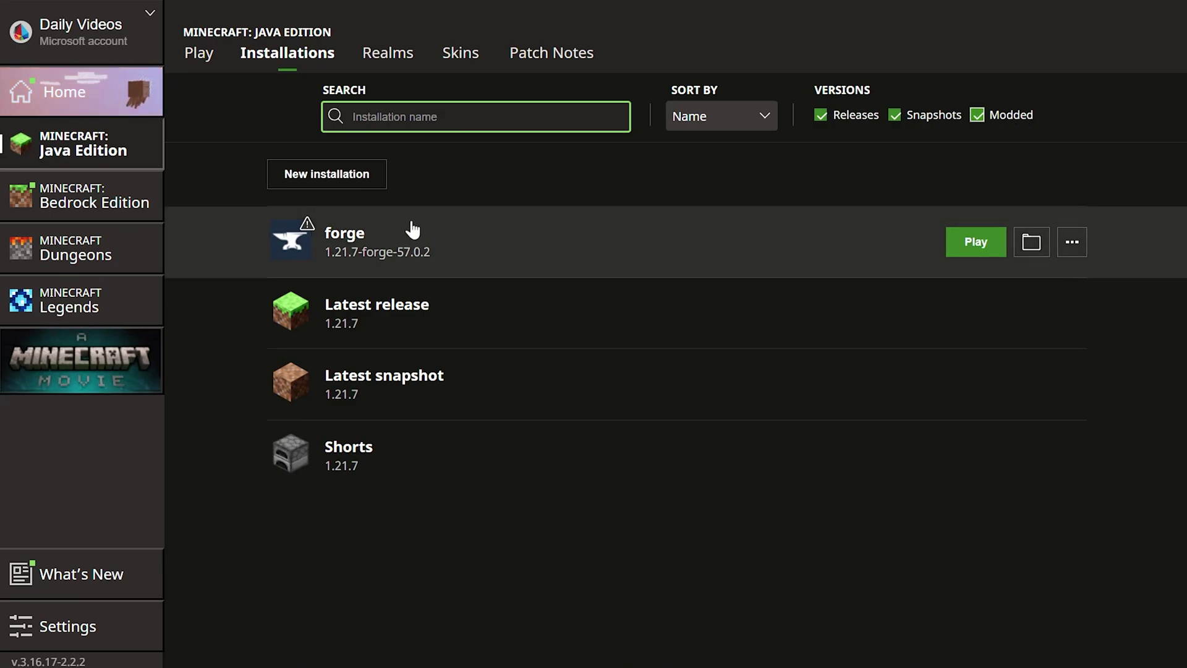
mouse_move(903, 242)
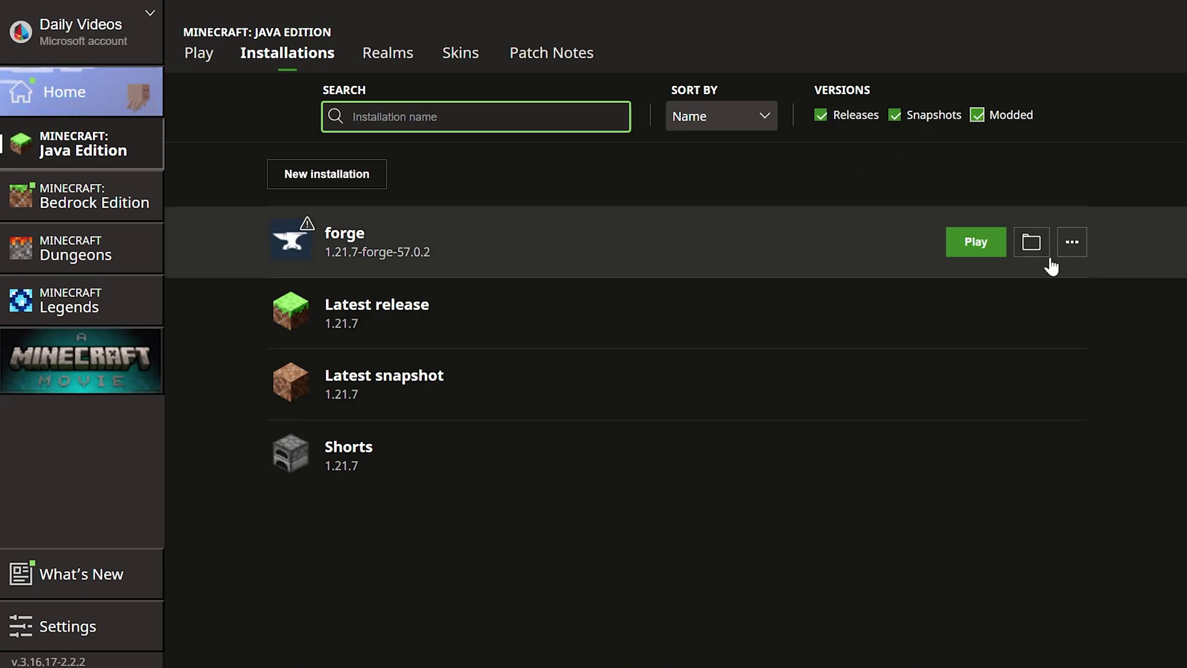
click(1032, 243)
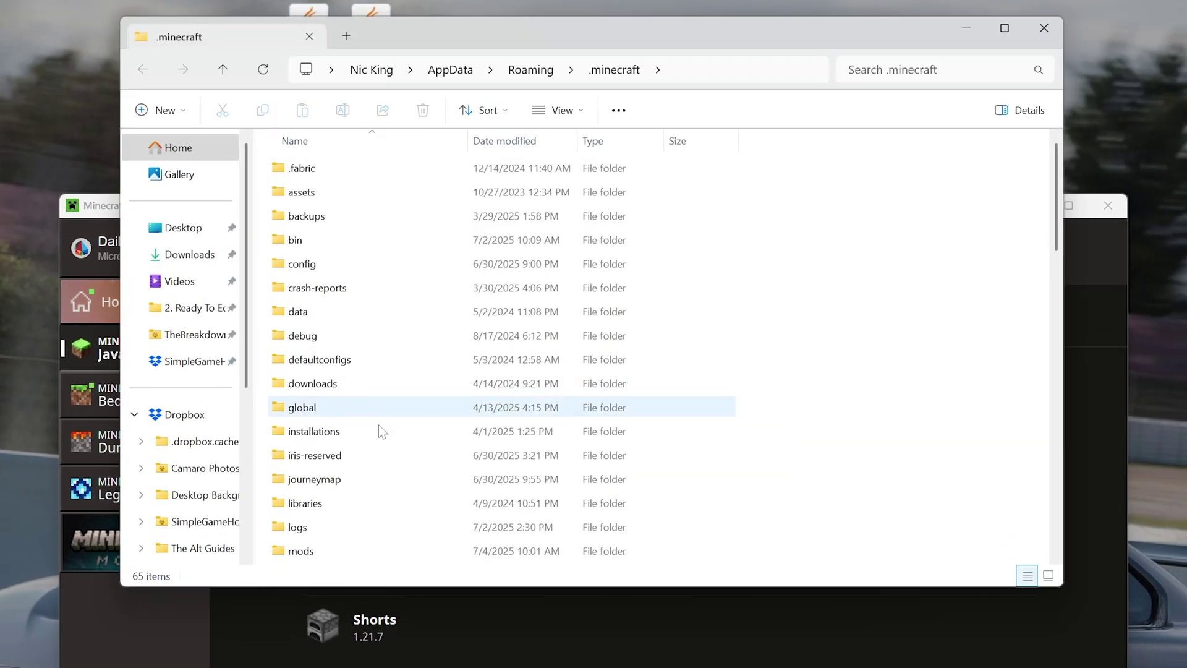
Step: Delete the existing mods folder in .minecraft and create a new folder in its place
click(329, 549)
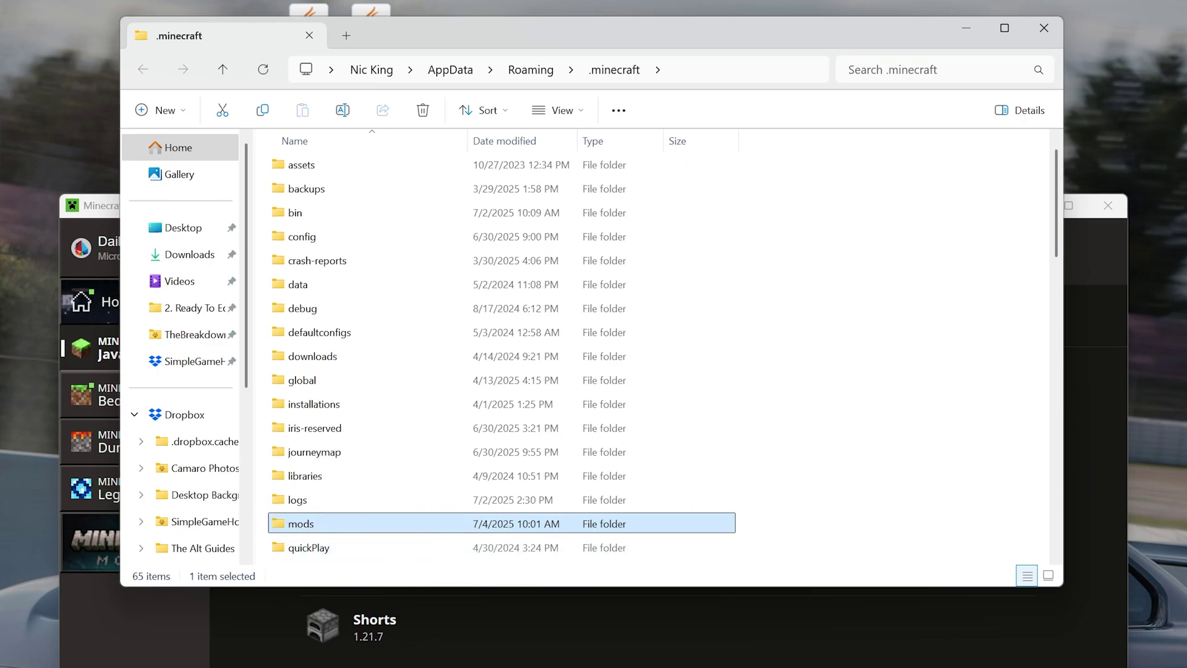
key(Delete)
right_click(752, 184)
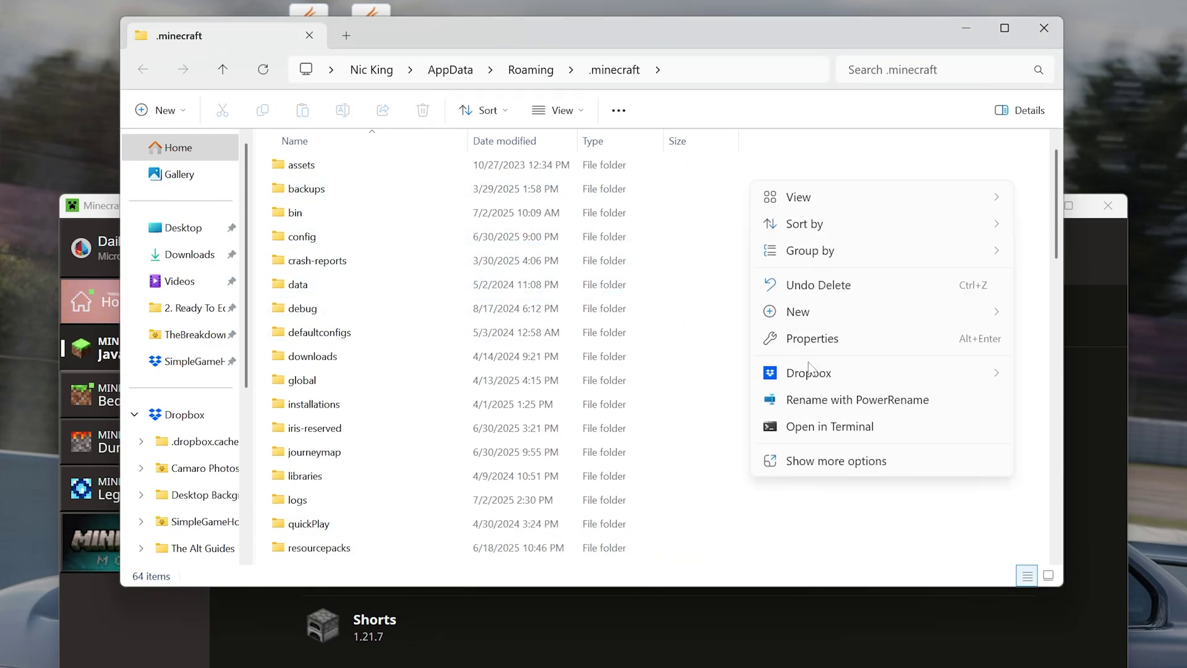
mouse_move(819, 317)
click(1044, 311)
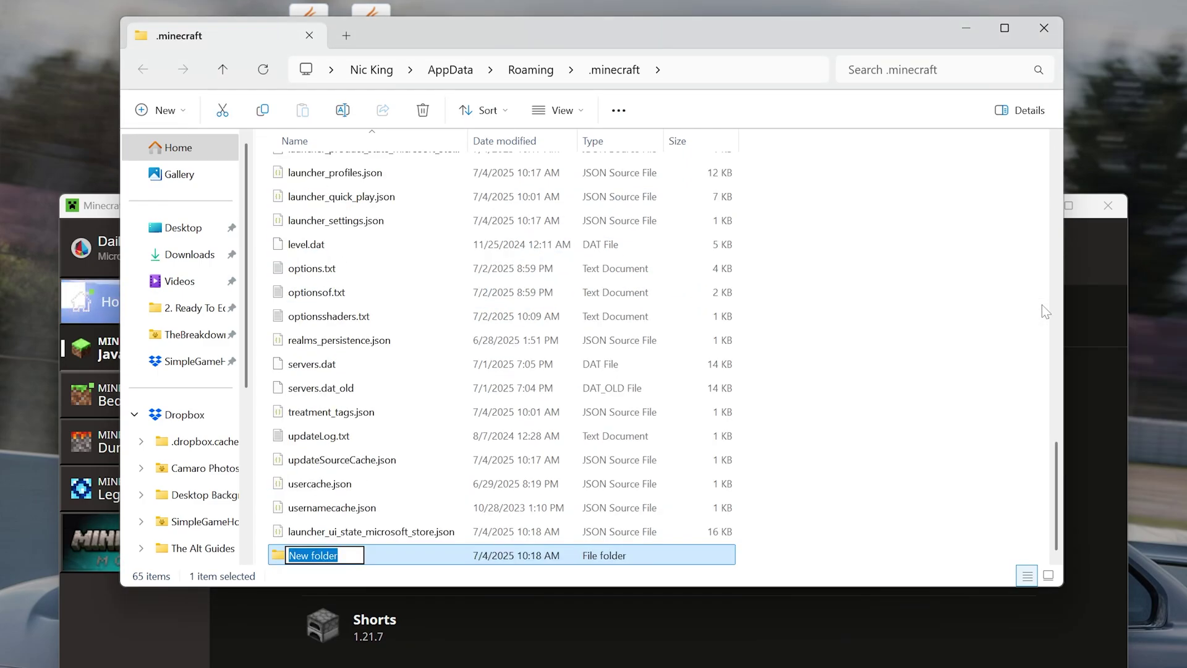
Step: Move the Waystones and Balm jar files from the desktop into the new mods folder and close the folder window
drag(840, 39, 778, 289)
drag(434, 107, 315, 84)
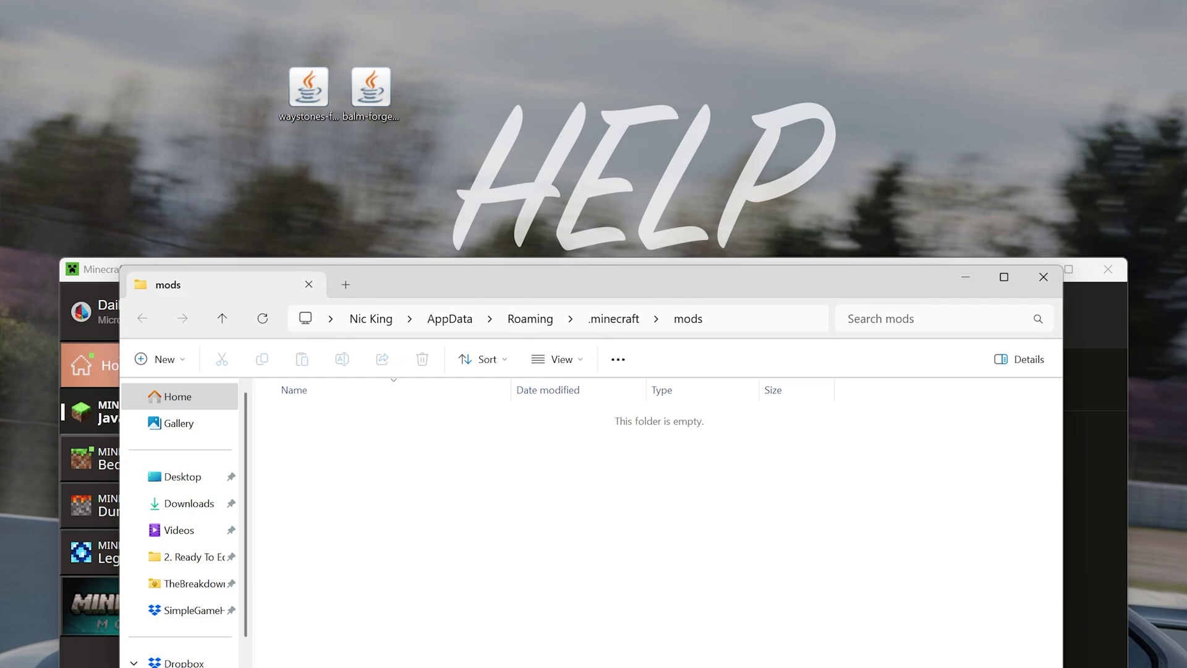
click(548, 440)
key(ctrl+v)
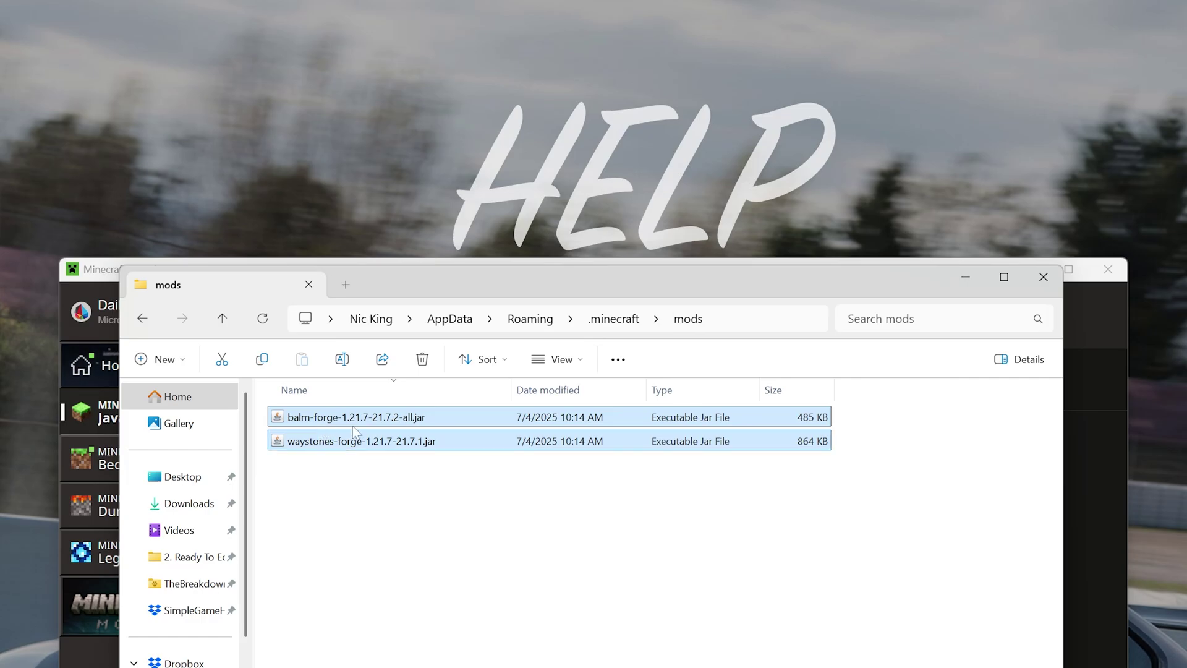
click(862, 520)
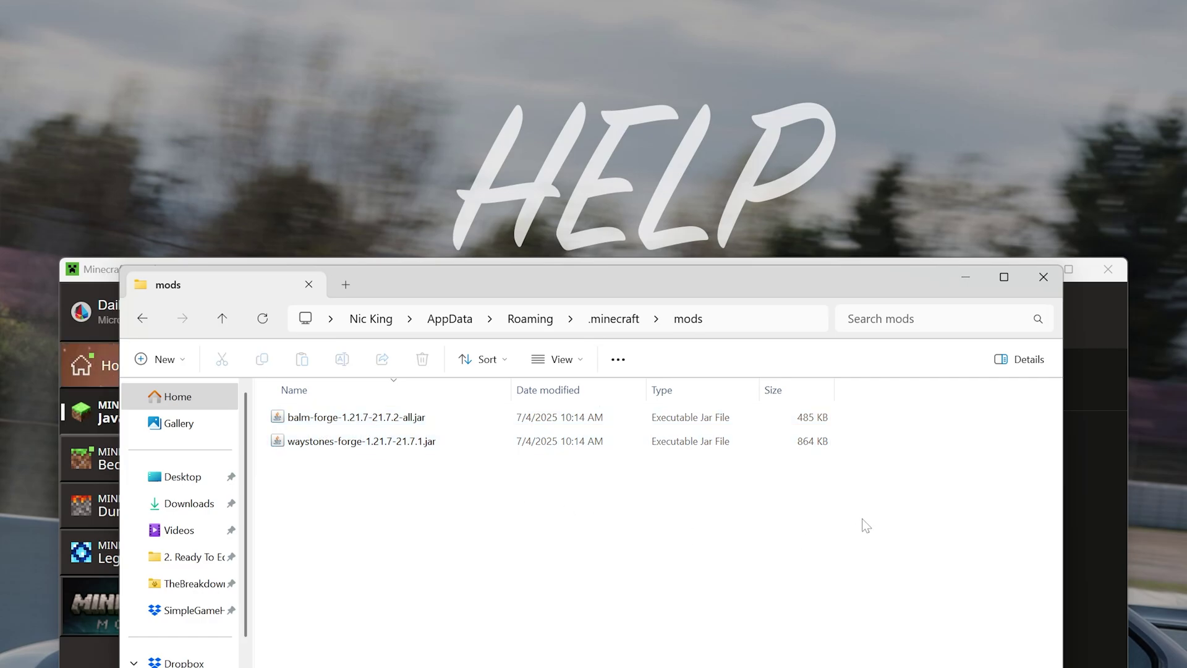
click(1032, 283)
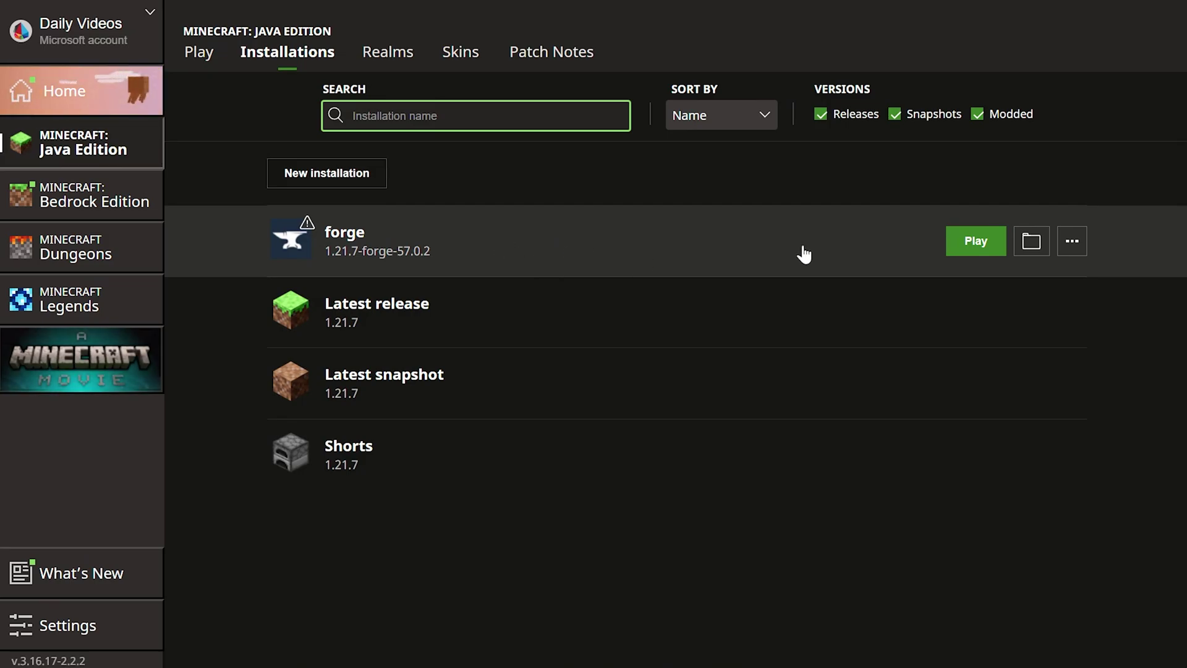
Step: Launch Minecraft from the forge 1.21.7-forge-57.0.2 installation and accept the launch prompt
click(961, 244)
click(798, 429)
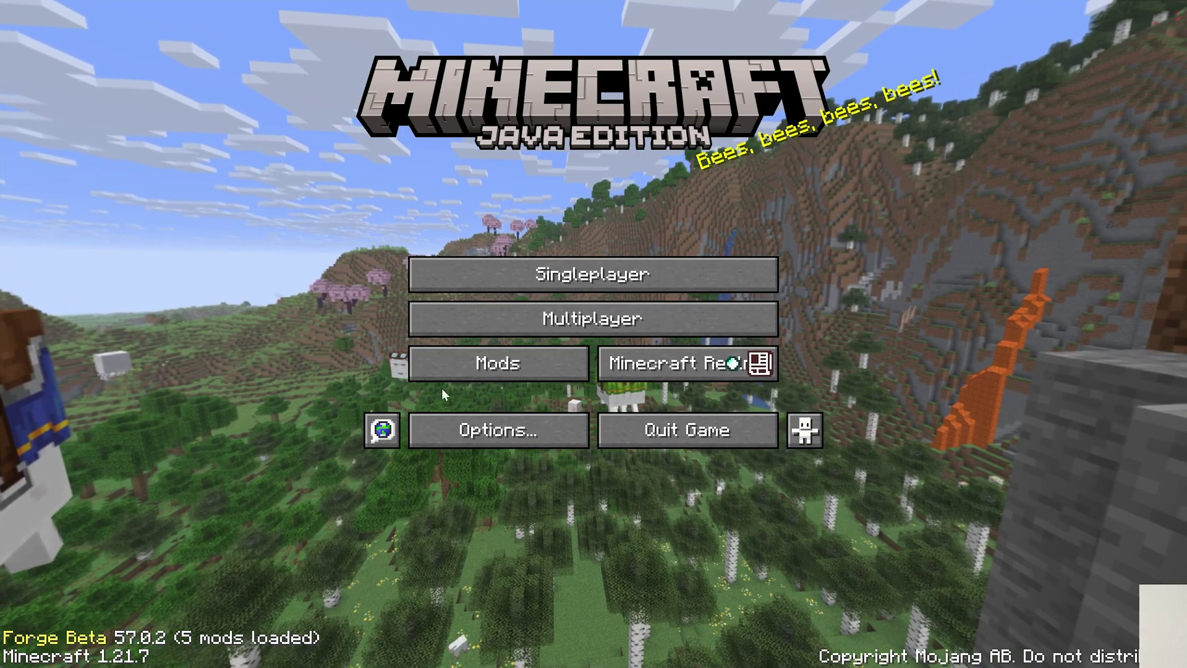
Step: Check the Waystones and Balm entries in the game's mod list, return to the title screen and leave full screen
click(465, 373)
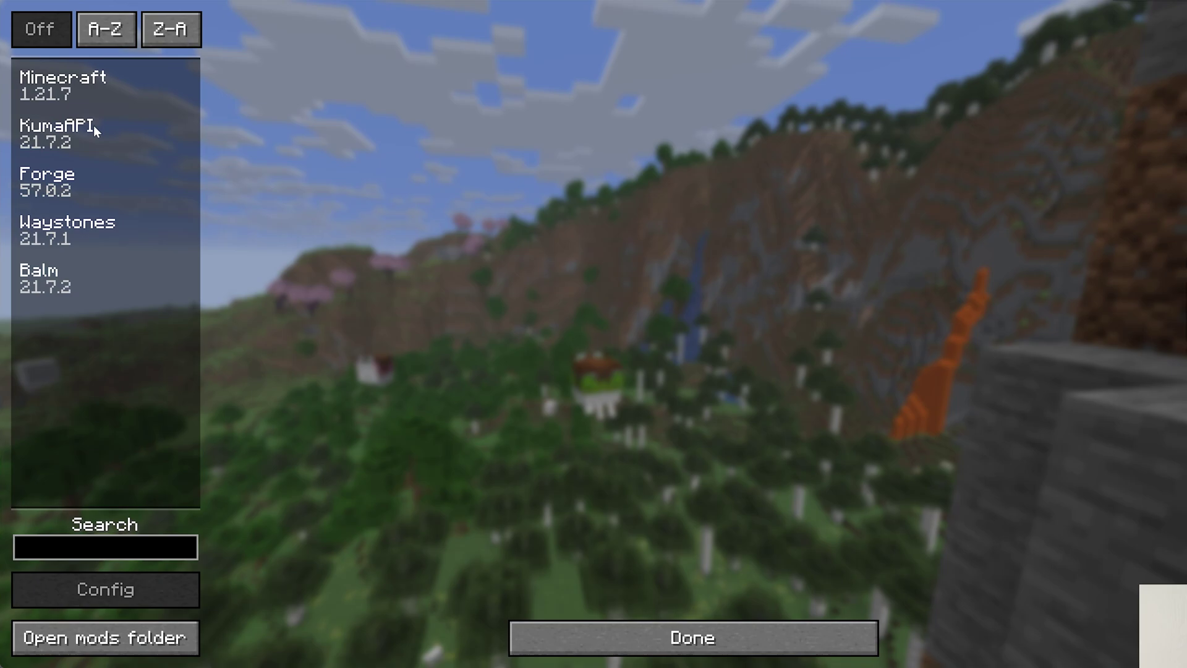
click(88, 230)
click(88, 280)
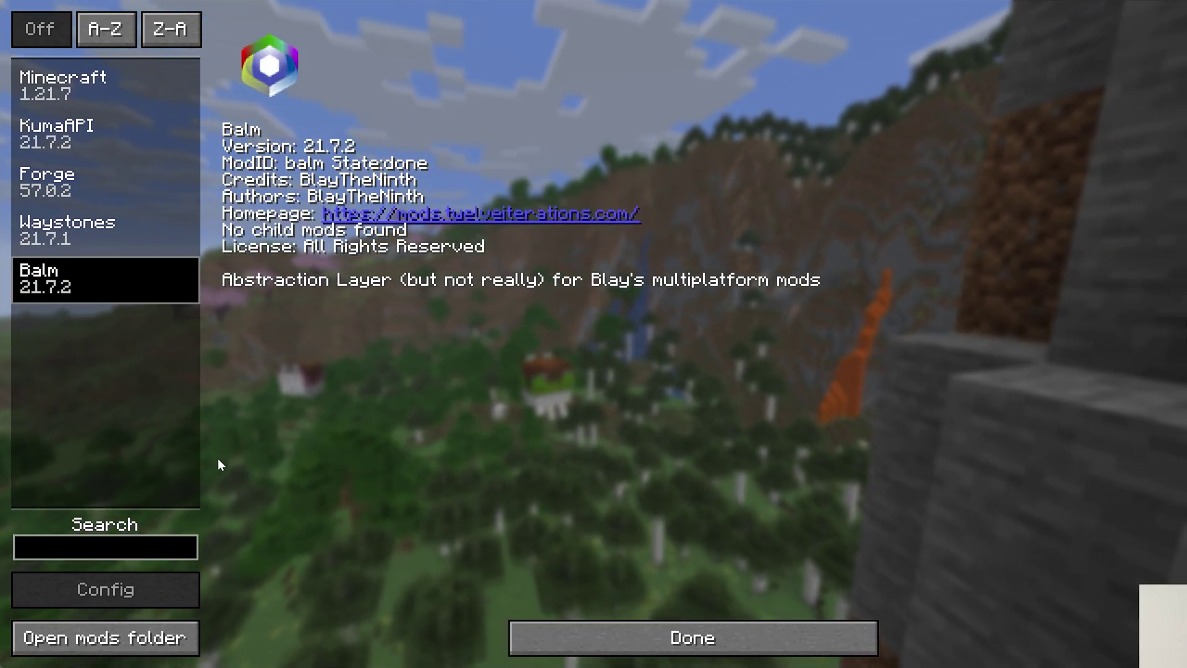
click(581, 637)
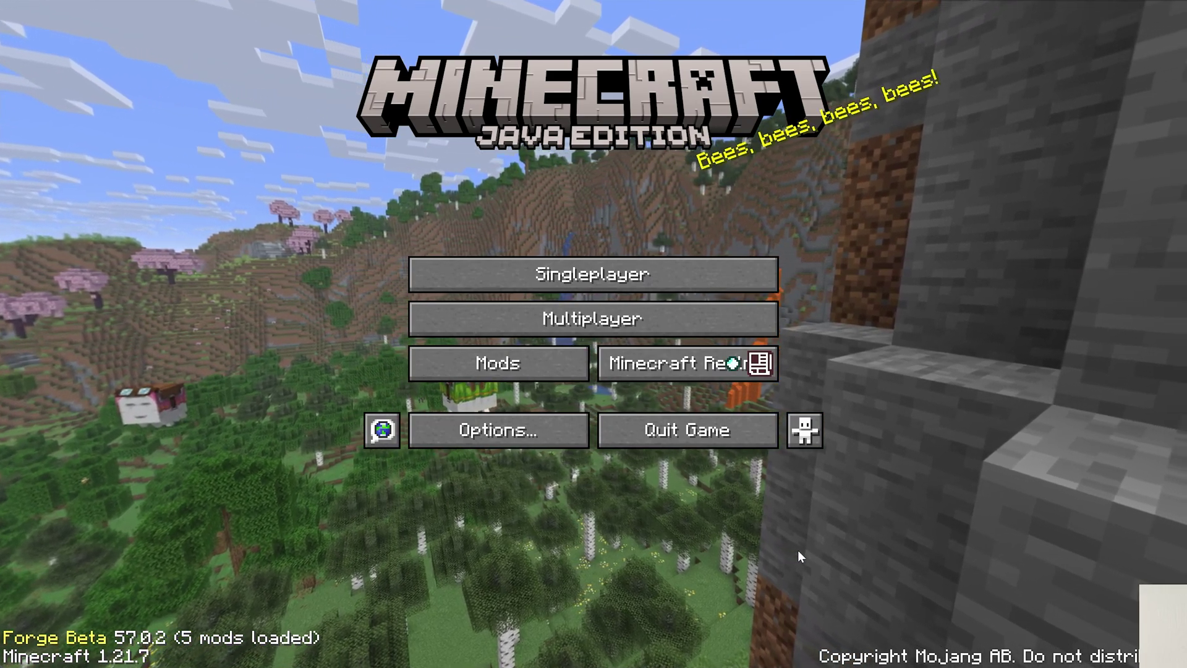
key(F11)
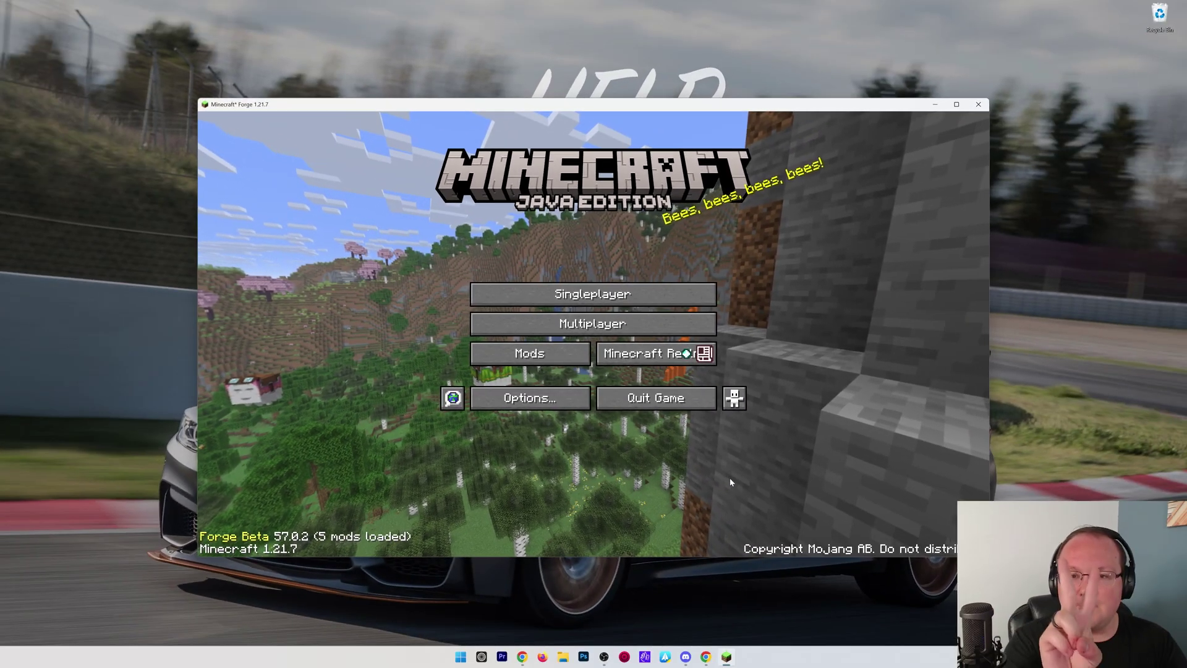